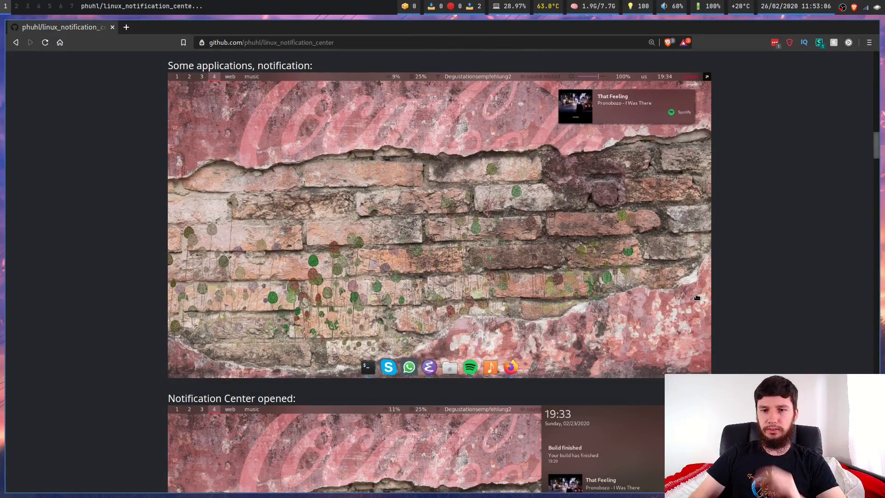
# Show the notification center over the README page and delete all of its notifications.
pyautogui.scroll(-5, 710, 300)
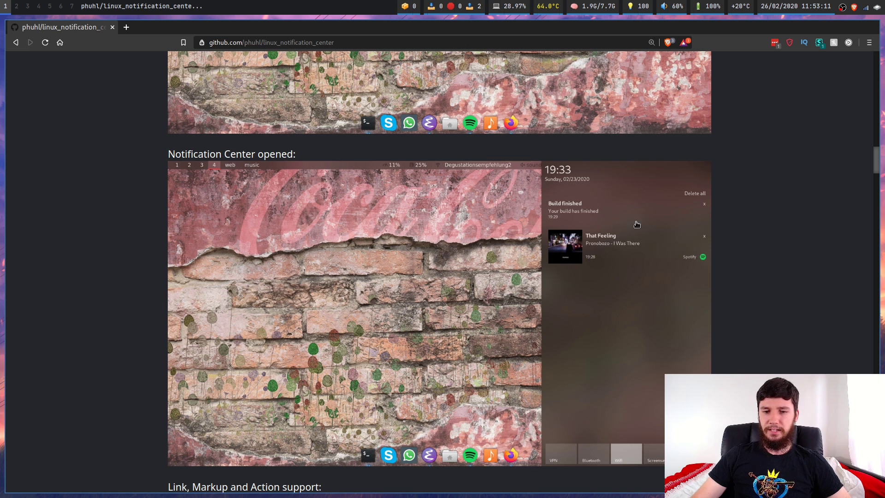
pyautogui.press('super+n')
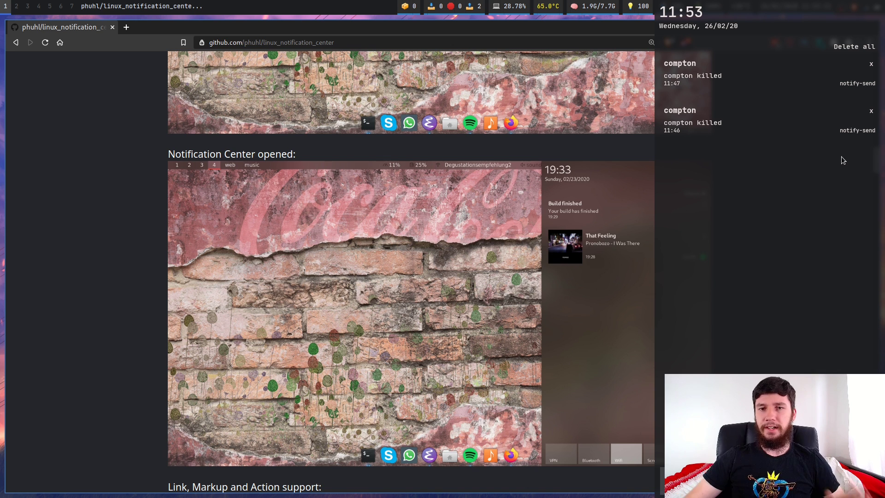
pyautogui.press('super+n')
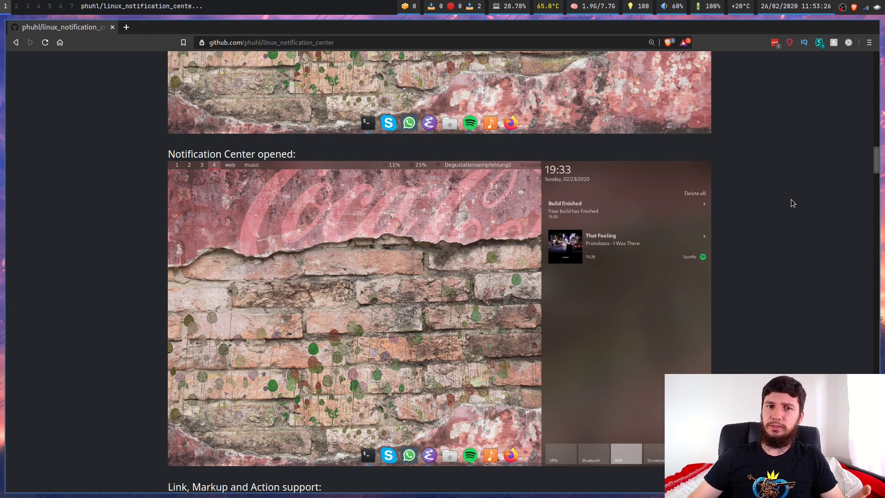
pyautogui.press('super+n')
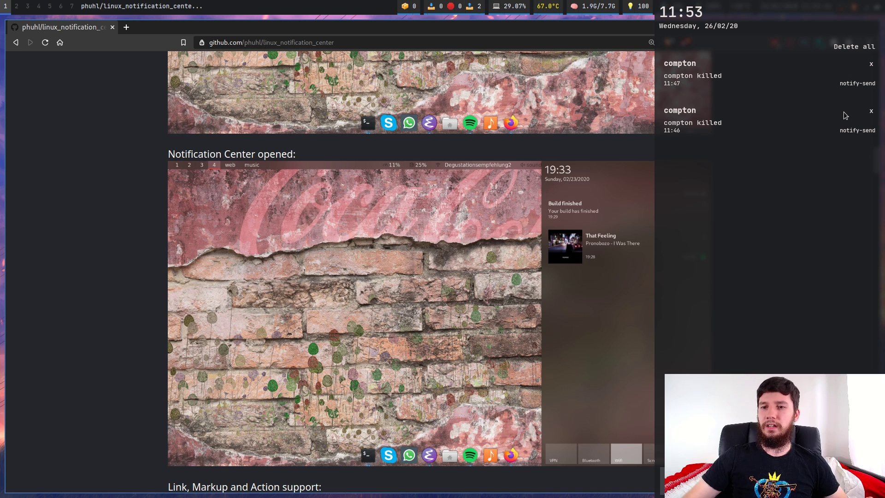
pyautogui.click(854, 48)
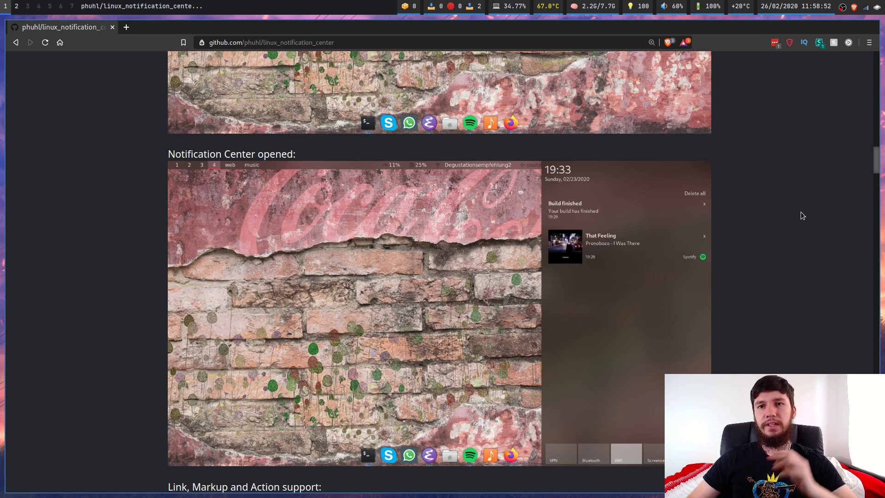
# Switch to Spotify on workspace 2, start playback and skip ahead two tracks to trigger song notifications.
pyautogui.press('super+2')
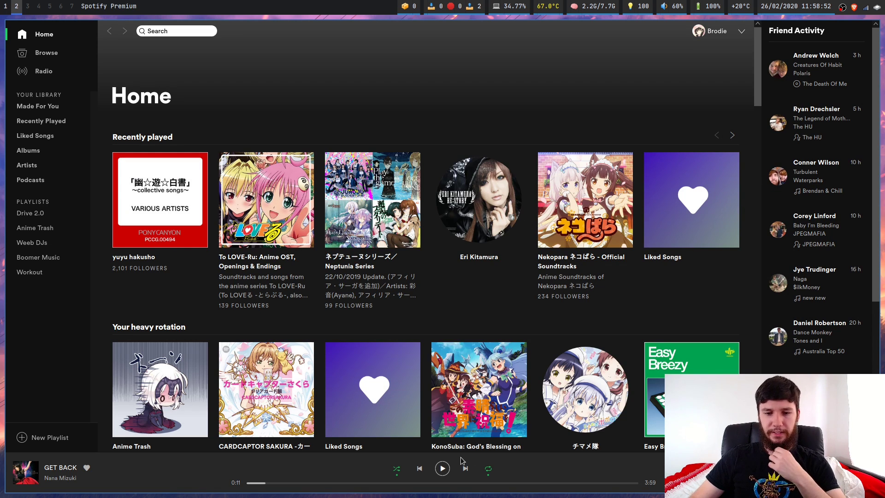
pyautogui.click(442, 469)
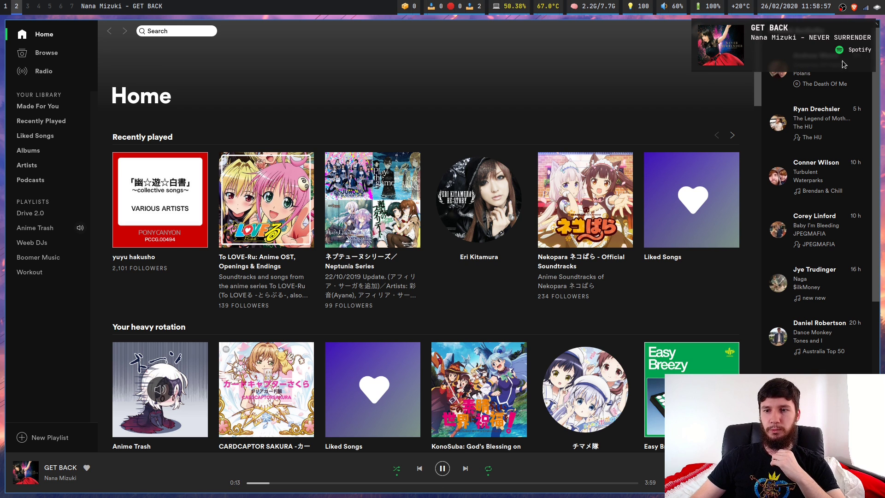
pyautogui.click(465, 469)
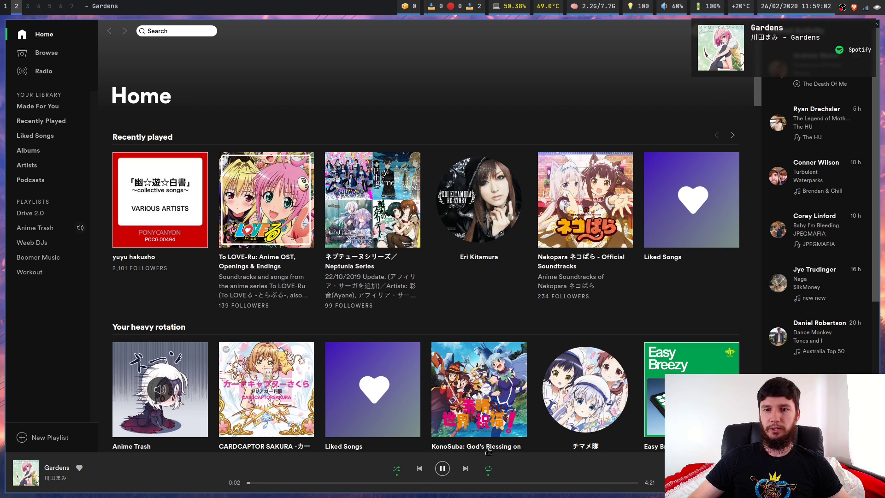
pyautogui.click(465, 469)
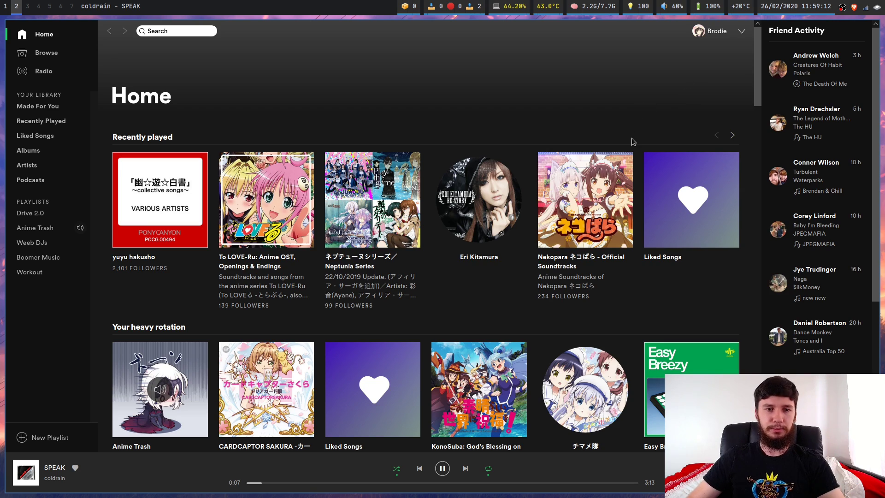
# Return to the GitHub README, read on to the Usage section's toggle command, and show and hide the notification center.
pyautogui.press('super+1')
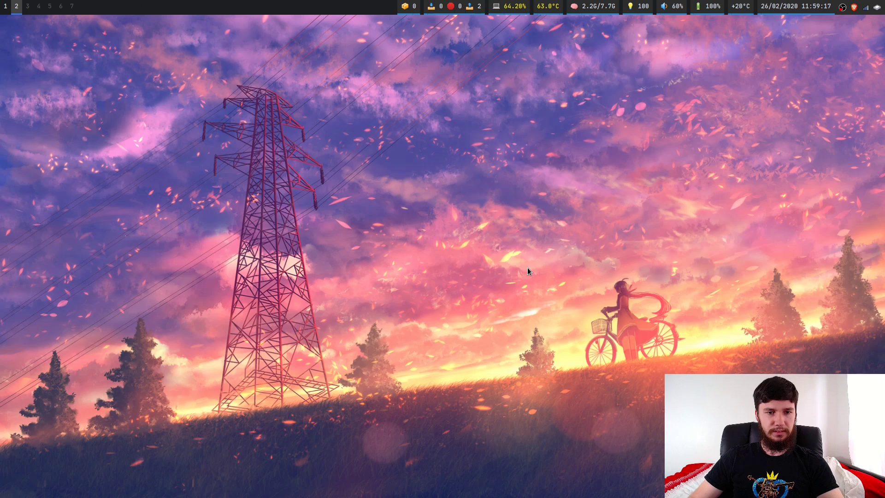
pyautogui.scroll(-5, 819, 195)
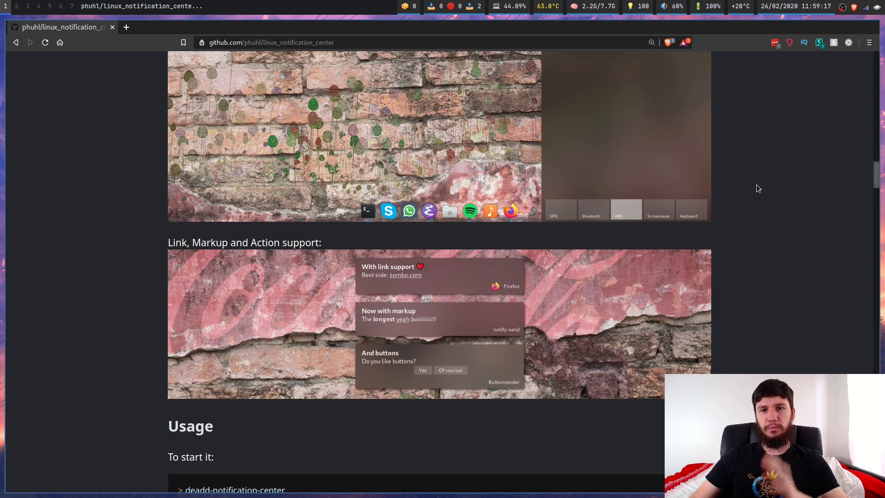
pyautogui.scroll(-3, 417, 229)
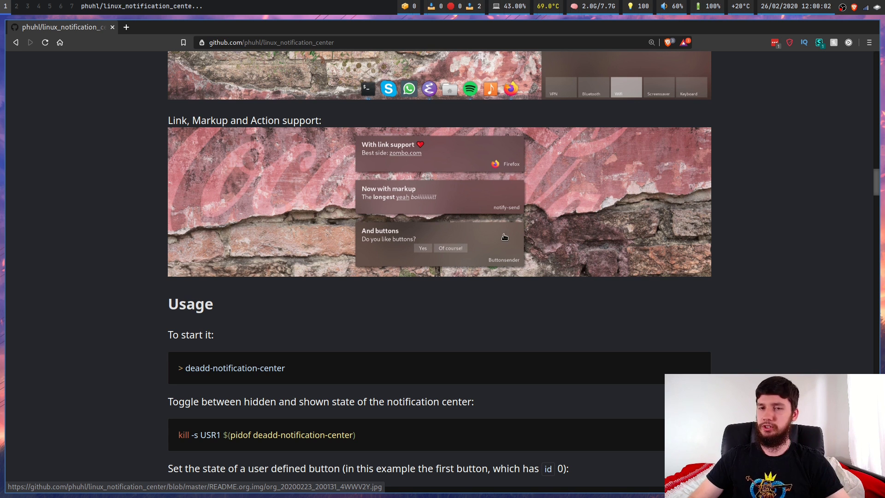
pyautogui.scroll(-5, 534, 300)
pyautogui.moveTo(176, 190); pyautogui.dragTo(374, 191)
pyautogui.click(375, 190)
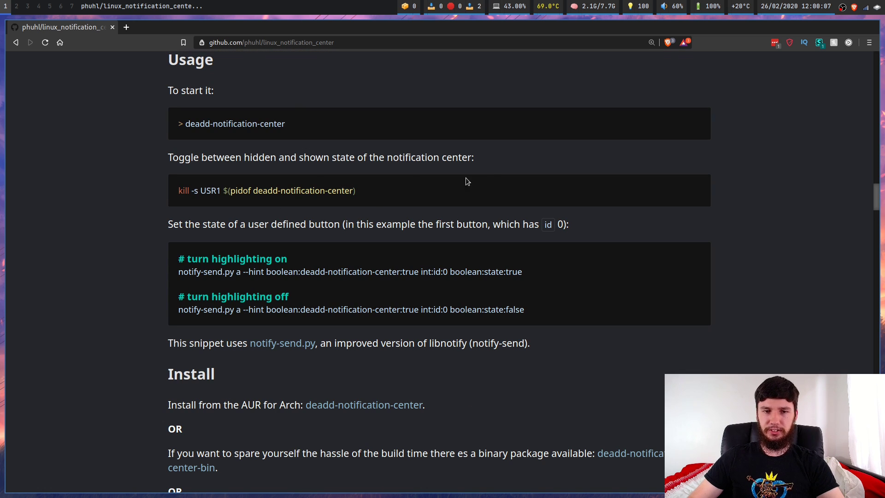
pyautogui.press('super+n')
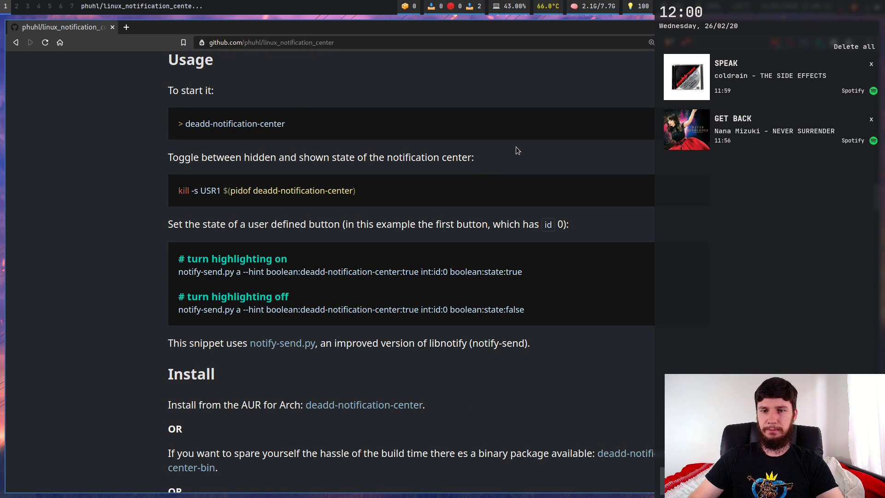
pyautogui.press('super+n')
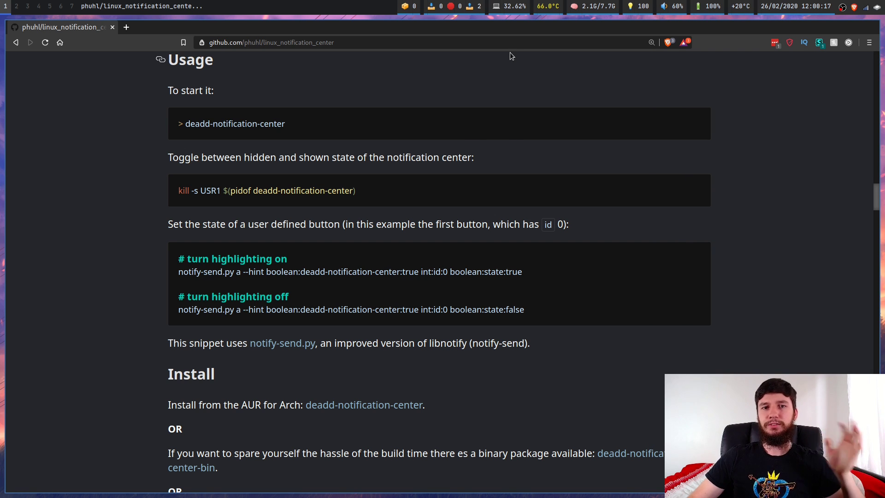
# Read the README's Install section with its dependencies and the start of the Configuration options.
pyautogui.scroll(-3, 525, 121)
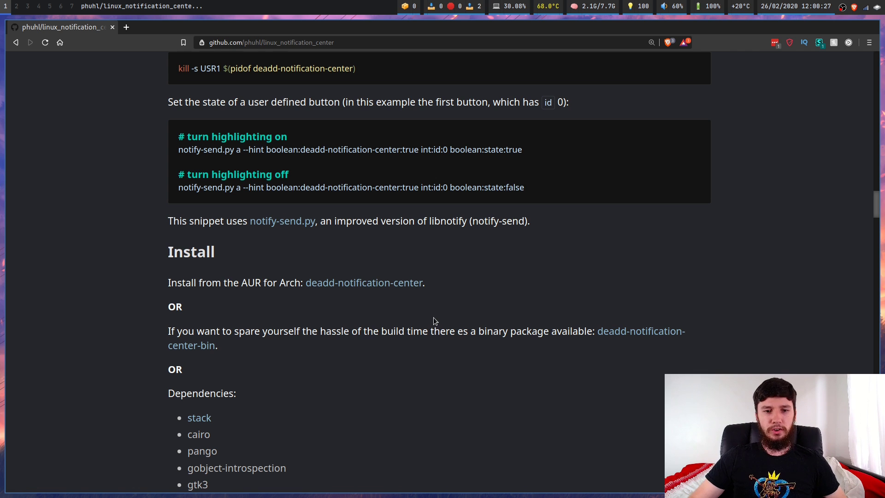
pyautogui.scroll(-5, 426, 305)
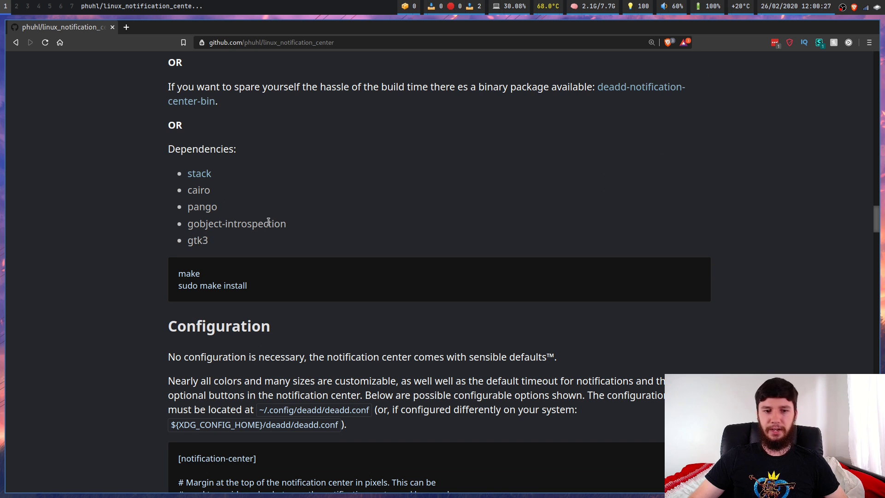
pyautogui.moveTo(244, 263); pyautogui.dragTo(248, 174)
pyautogui.click(363, 190)
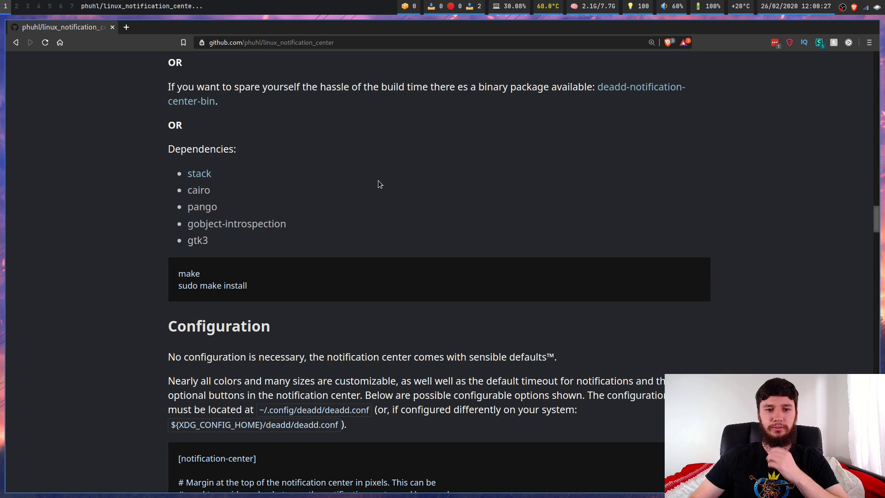
pyautogui.scroll(-5, 378, 184)
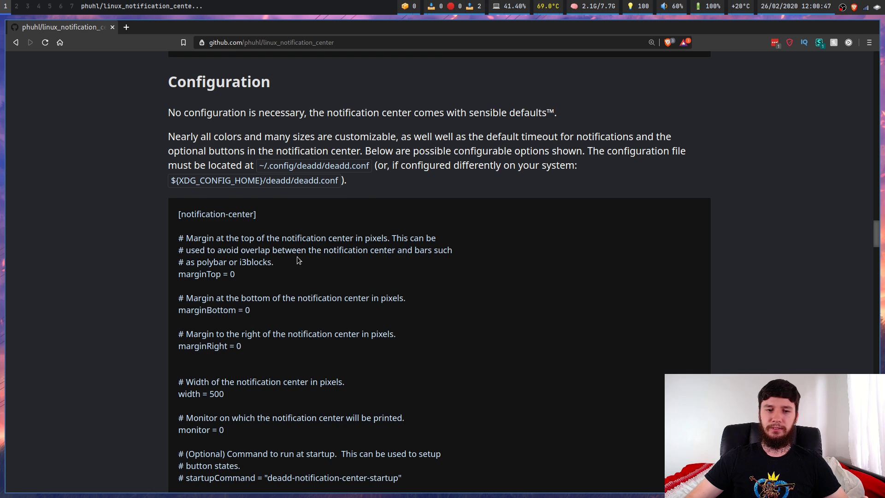
pyautogui.scroll(-5, 297, 257)
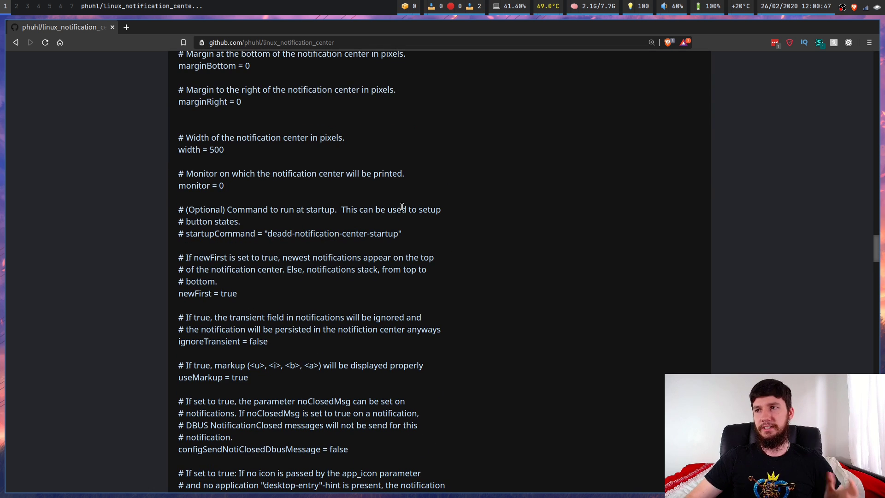
# Show the notification center again to inspect its margins and song entries, and hide it.
pyautogui.press('super+n')
pyautogui.press('super+n')
pyautogui.press('super+n')
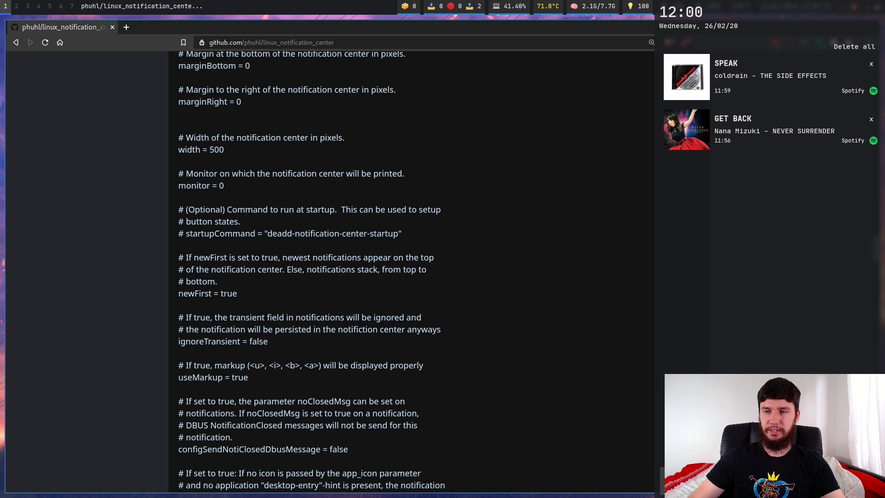
pyautogui.press('super+n')
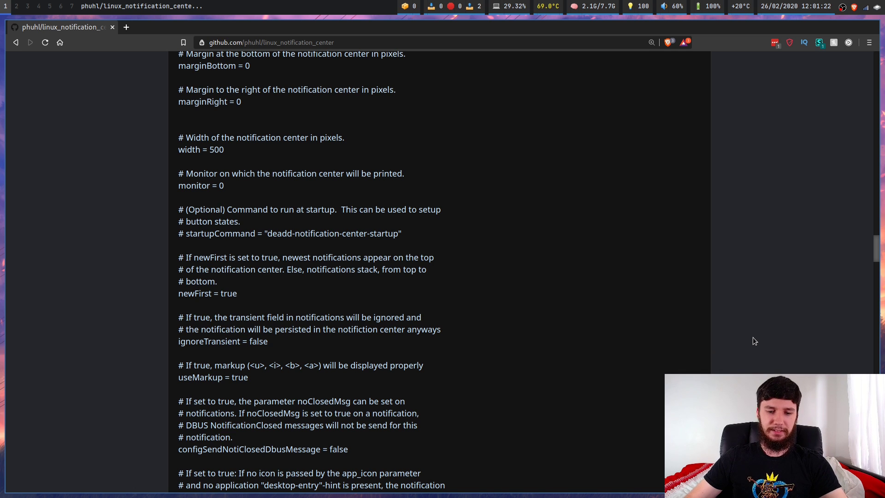
# Open a terminal beside the browser and start the ranger file manager.
pyautogui.press('super+e')
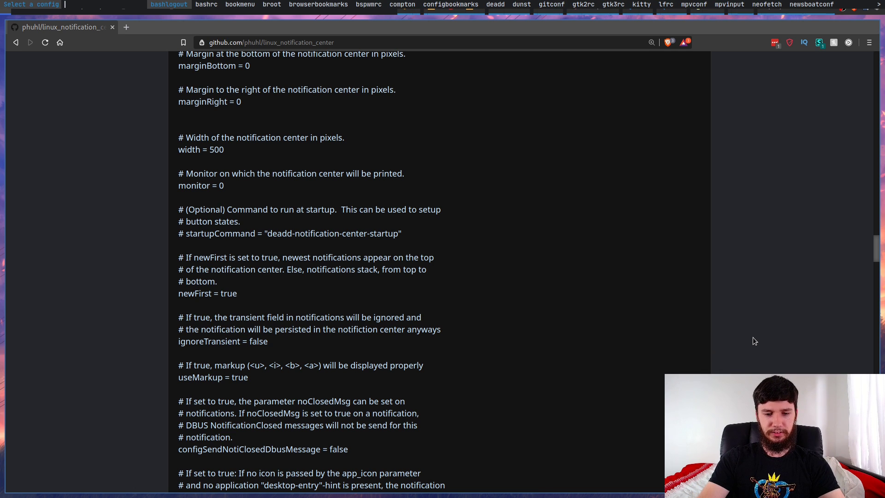
pyautogui.press('Escape')
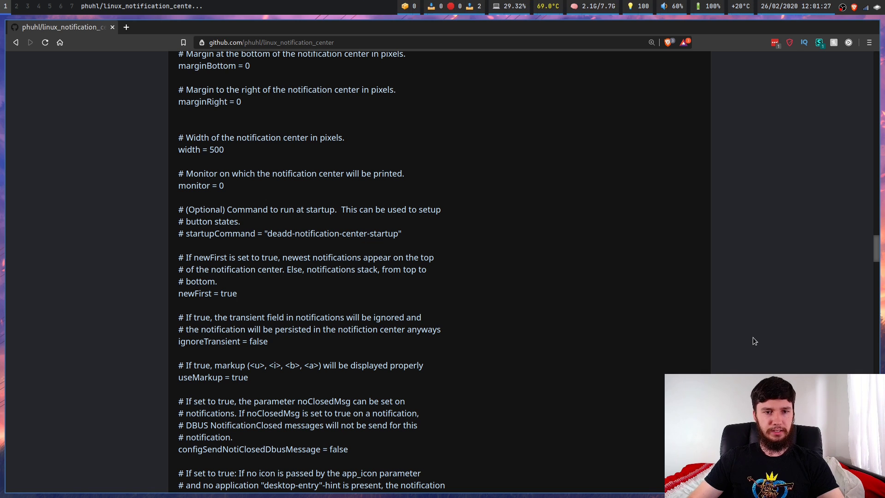
pyautogui.press('super+Return')
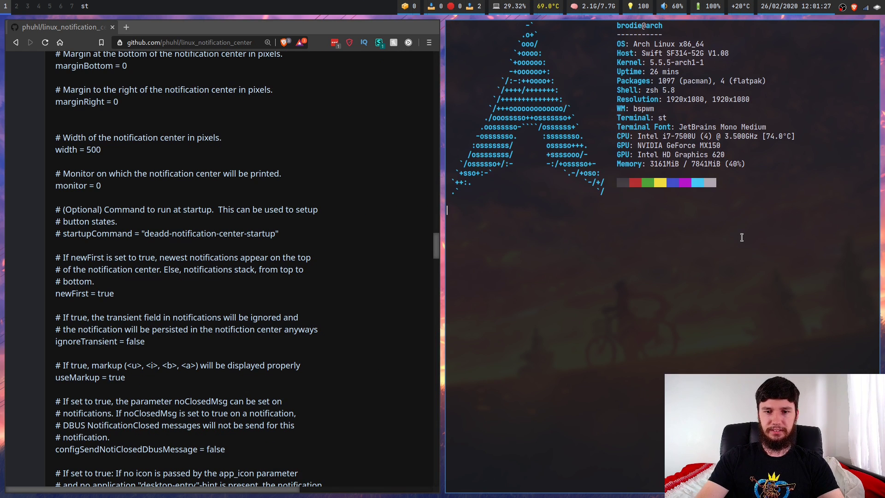
pyautogui.write('ranger')
pyautogui.press('Return')
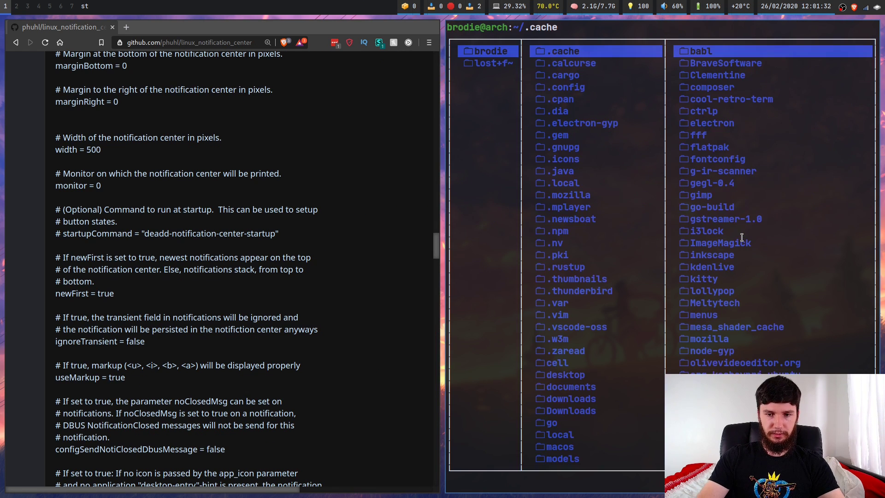
# Find the deadd folder inside ~/.config and enter it.
pyautogui.press('j')
pyautogui.press('j')
pyautogui.press('j')
pyautogui.write('/dead')
pyautogui.press('Return')
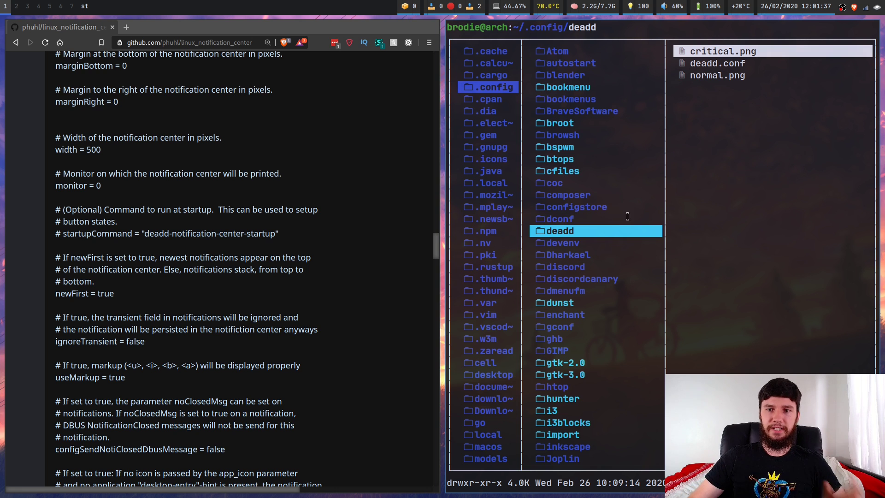
pyautogui.press('l')
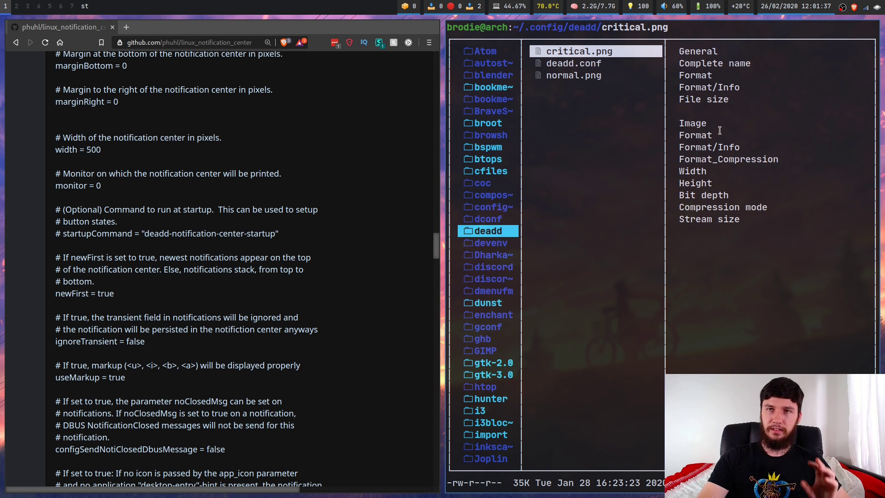
# Open deadd.conf in the text editor and make its window fullscreen.
pyautogui.press('j')
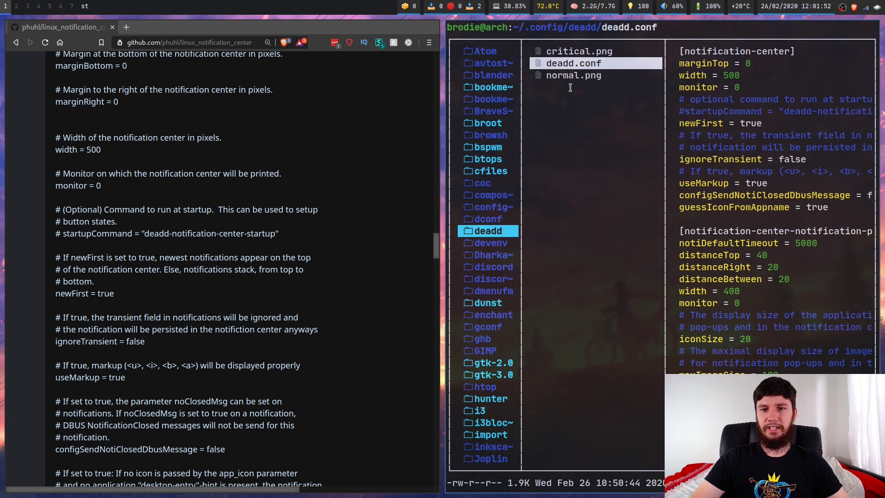
pyautogui.press('Return')
pyautogui.press('super+f')
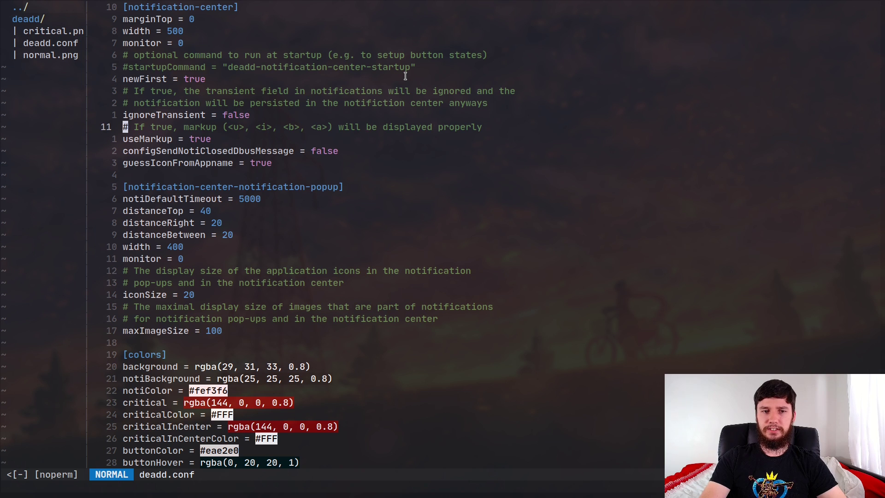
# Examine the popup, colors and buttons settings in deadd.conf down to the end of the file.
pyautogui.press('j')
pyautogui.press('j')
pyautogui.press('j')
pyautogui.press('j')
pyautogui.press('j')
pyautogui.press('j')
pyautogui.press('j')
pyautogui.press('j')
pyautogui.press('j')
pyautogui.press('j')
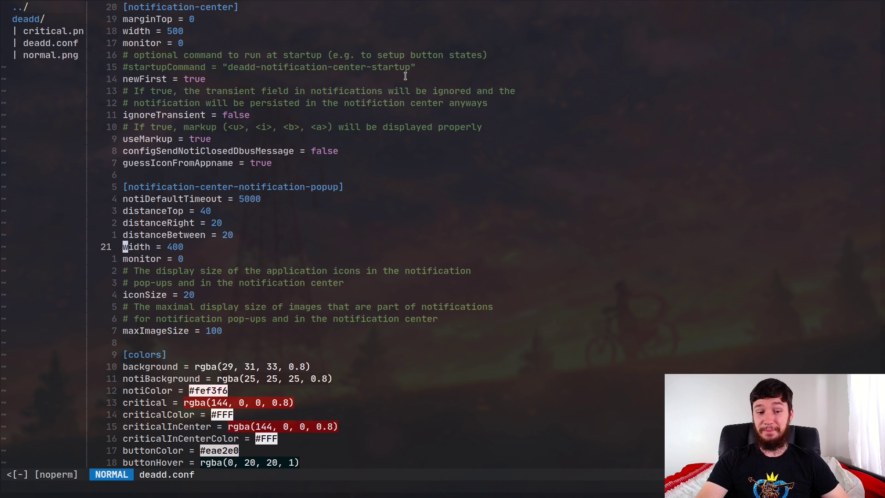
pyautogui.press('j')
pyautogui.press('j')
pyautogui.press('j')
pyautogui.press('j')
pyautogui.press('j')
pyautogui.press('j')
pyautogui.press('j')
pyautogui.press('j')
pyautogui.press('j')
pyautogui.press('j')
pyautogui.press('j')
pyautogui.press('j')
pyautogui.press('j')
pyautogui.press('j')
pyautogui.press('j')
pyautogui.press('j')
pyautogui.press('j')
pyautogui.press('j')
pyautogui.press('j')
pyautogui.press('j')
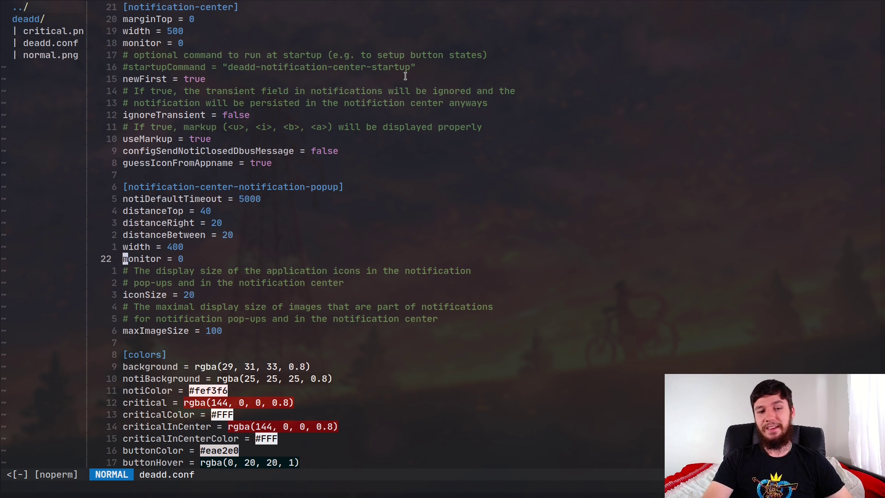
pyautogui.press('j')
pyautogui.press('j')
pyautogui.press('j')
pyautogui.press('j')
pyautogui.press('j')
pyautogui.press('j')
pyautogui.press('j')
pyautogui.press('j')
pyautogui.press('j')
pyautogui.press('j')
pyautogui.press('j')
pyautogui.press('j')
pyautogui.press('j')
pyautogui.press('j')
pyautogui.press('j')
pyautogui.press('j')
pyautogui.press('j')
pyautogui.press('j')
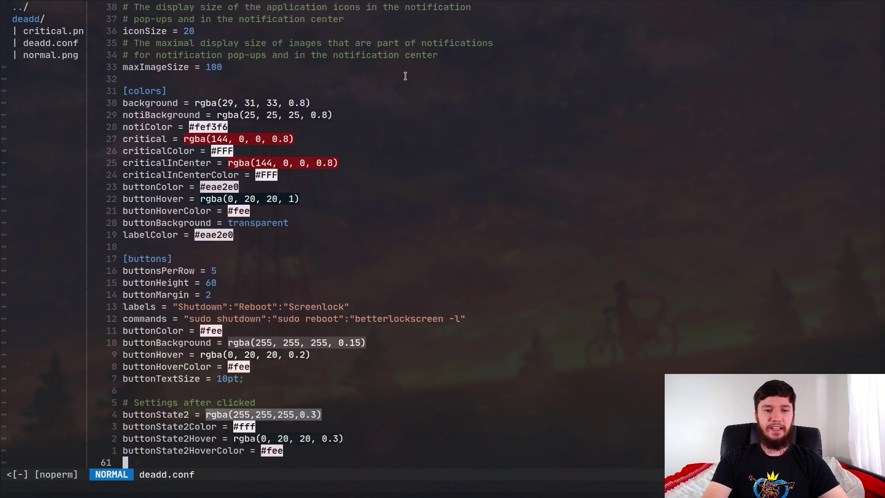
# Go back up through the buttons and colors sections of deadd.conf to the first line.
pyautogui.press('O')
pyautogui.press('Escape')
pyautogui.press('k')
pyautogui.press('k')
pyautogui.press('k')
pyautogui.press('k')
pyautogui.press('k')
pyautogui.press('k')
pyautogui.press('k')
pyautogui.press('k')
pyautogui.press('k')
pyautogui.press('k')
pyautogui.press('k')
pyautogui.press('k')
pyautogui.press('k')
pyautogui.press('k')
pyautogui.press('k')
pyautogui.press('k')
pyautogui.press('k')
pyautogui.press('k')
pyautogui.press('k')
pyautogui.press('k')
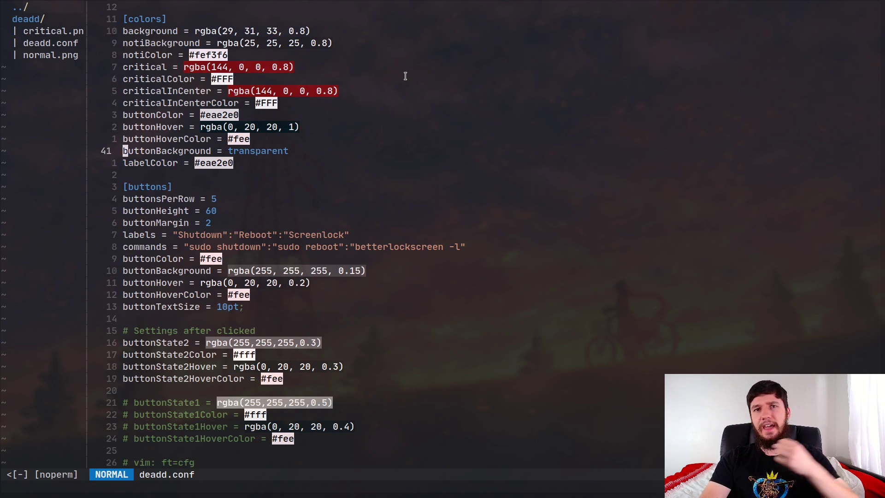
pyautogui.press('k')
pyautogui.press('k')
pyautogui.press('k')
pyautogui.press('k')
pyautogui.press('k')
pyautogui.press('k')
pyautogui.press('k')
pyautogui.press('k')
pyautogui.press('k')
pyautogui.press('k')
pyautogui.press('k')
pyautogui.press('k')
pyautogui.press('k')
pyautogui.press('k')
pyautogui.press('k')
pyautogui.press('k')
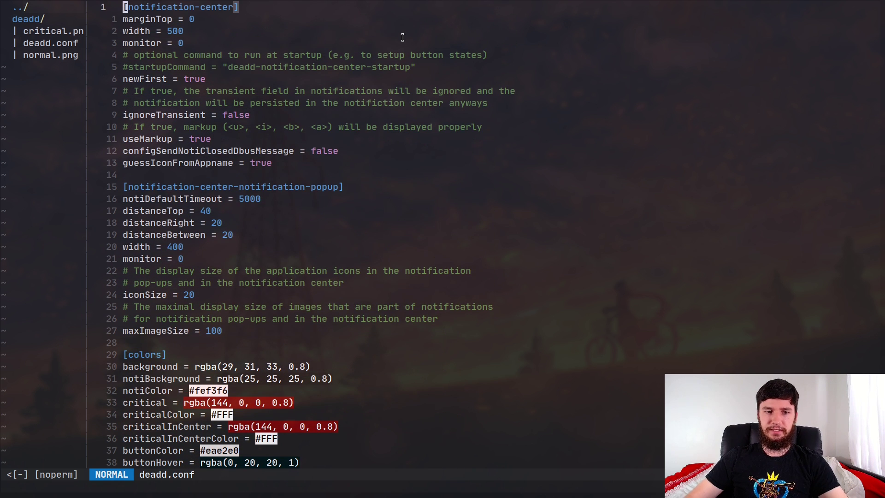
# Show the notification center once, close it and read through the [notification-center] settings down to guessIconFromAppname.
pyautogui.press('super+n')
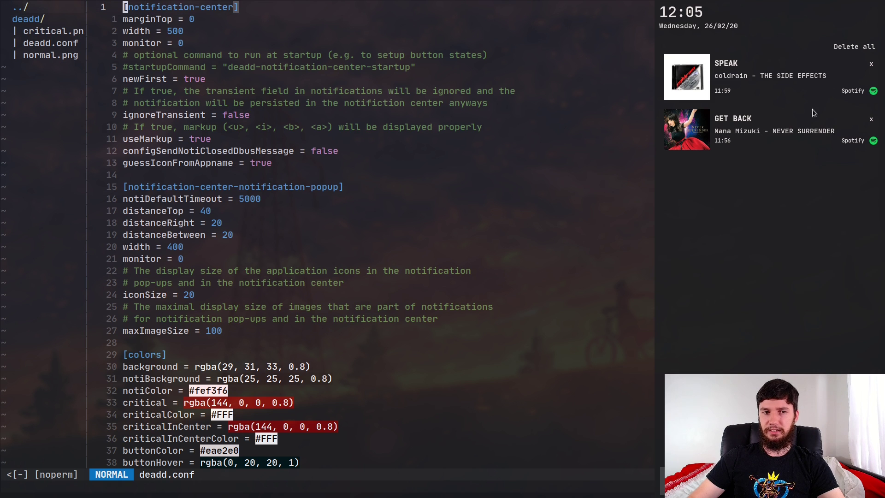
pyautogui.press('super+n')
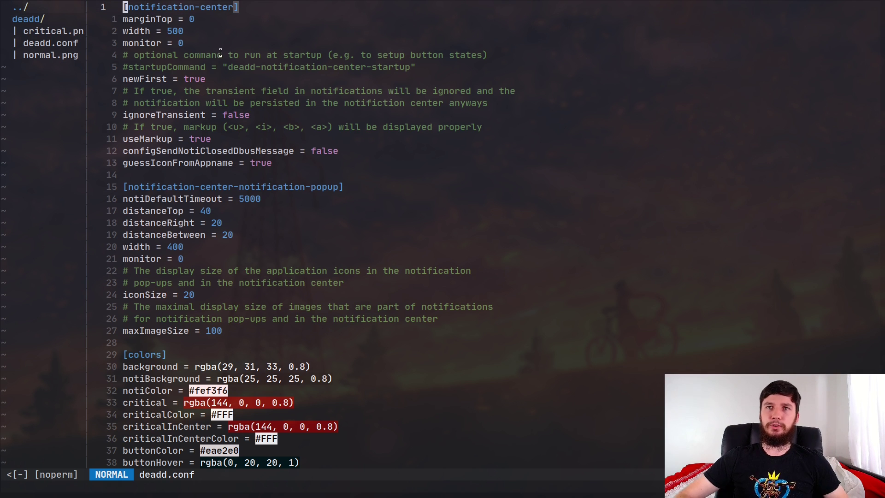
pyautogui.press('j')
pyautogui.press('j')
pyautogui.press('j')
pyautogui.press('j')
pyautogui.press('j')
pyautogui.press('j')
pyautogui.press('j')
pyautogui.press('j')
pyautogui.press('j')
pyautogui.press('j')
pyautogui.press('j')
pyautogui.press('j')
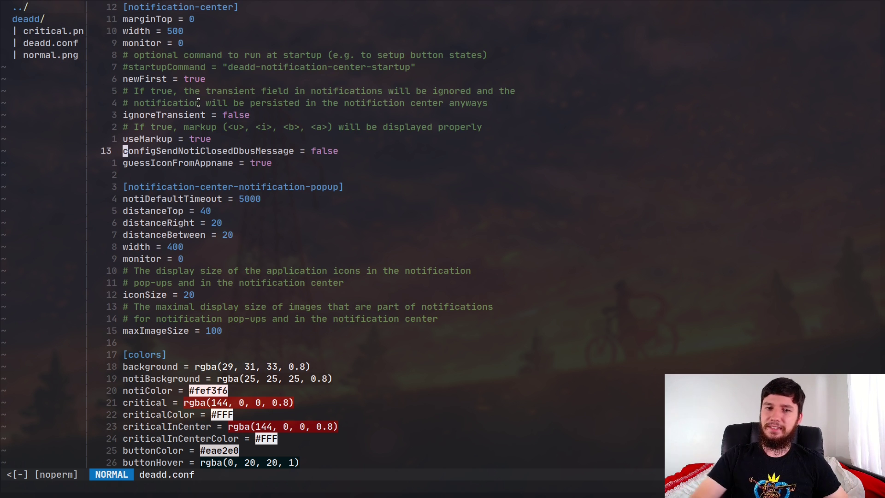
pyautogui.press('j')
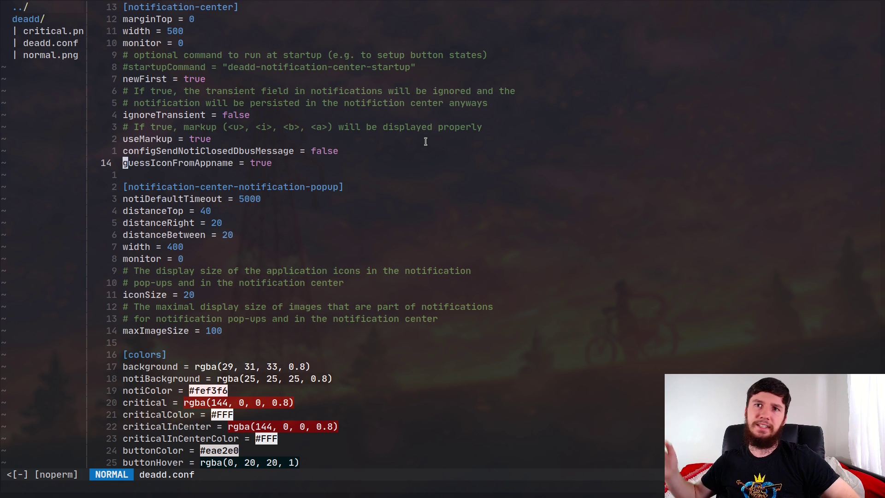
pyautogui.press('j')
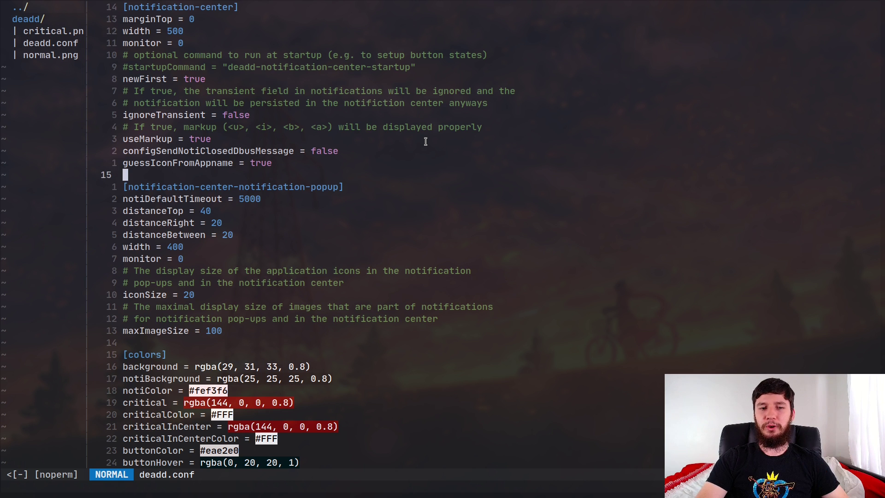
# Examine the [notification-center-notification-popup] settings through distances, width, monitor and iconSize to maxImageSize with the editor fullscreen.
pyautogui.press('5')
pyautogui.press('j')
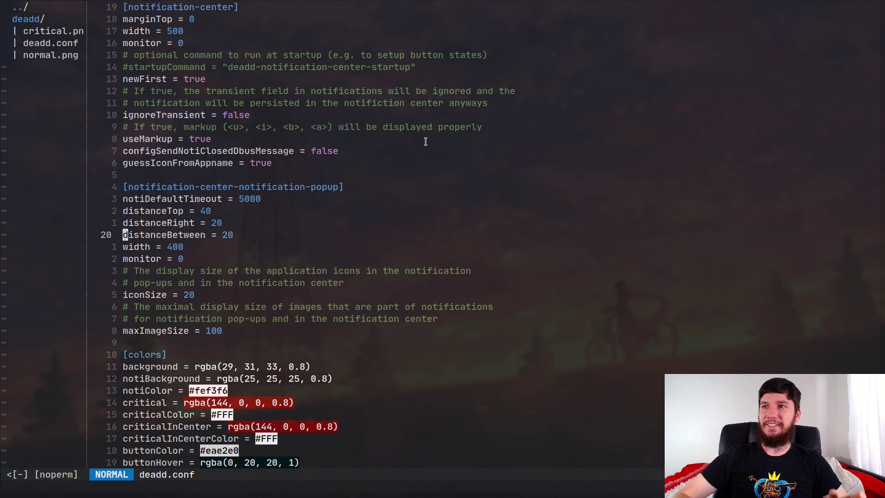
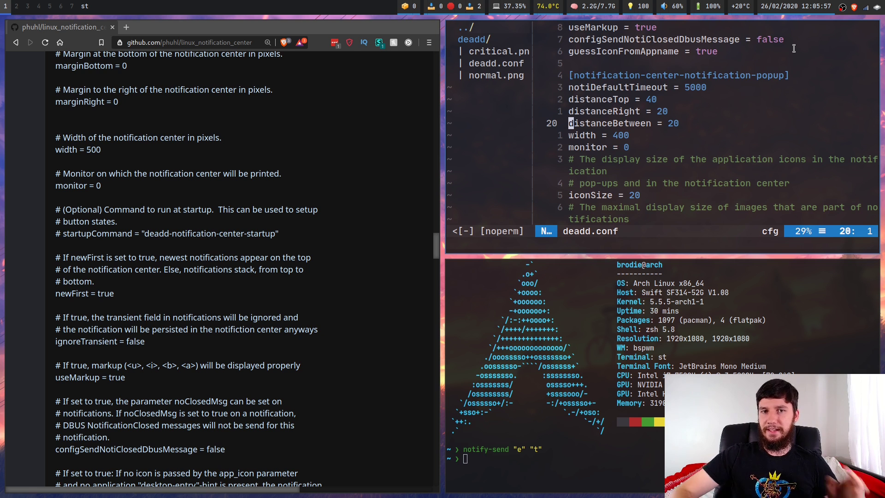
pyautogui.press('super+f')
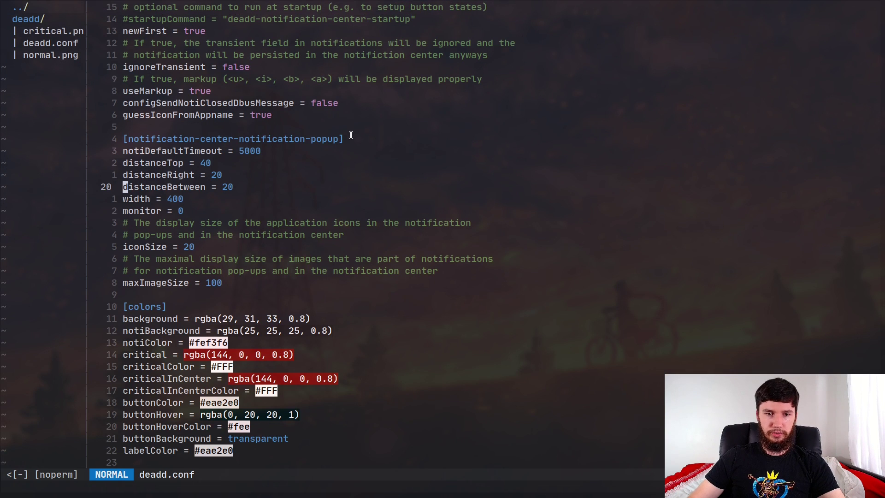
pyautogui.press('j')
pyautogui.press('j')
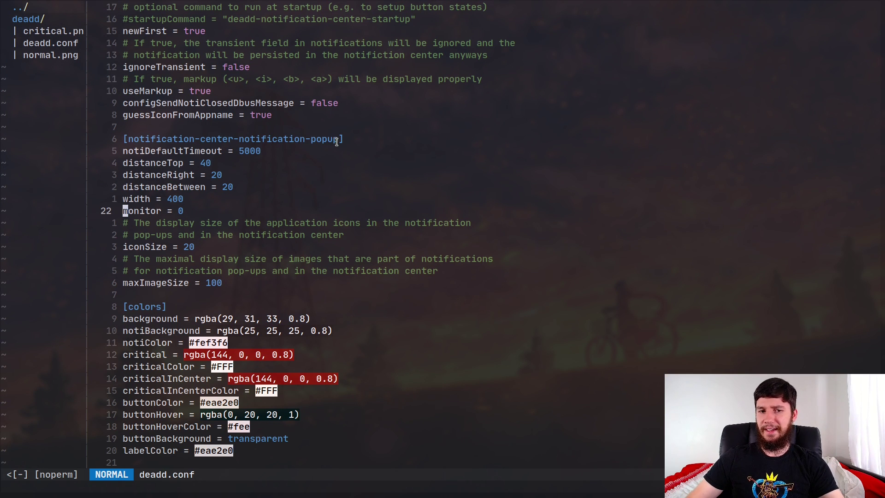
pyautogui.press('j')
pyautogui.press('j')
pyautogui.press('j')
pyautogui.press('j')
pyautogui.press('j')
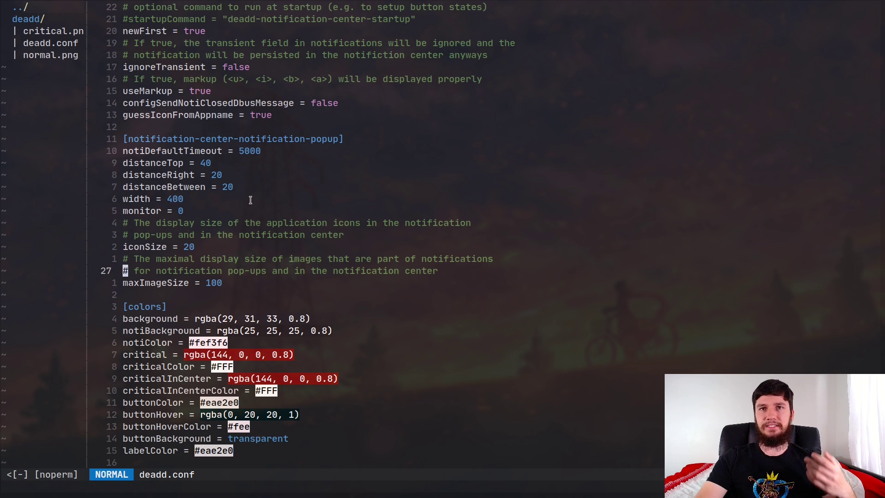
pyautogui.press('j')
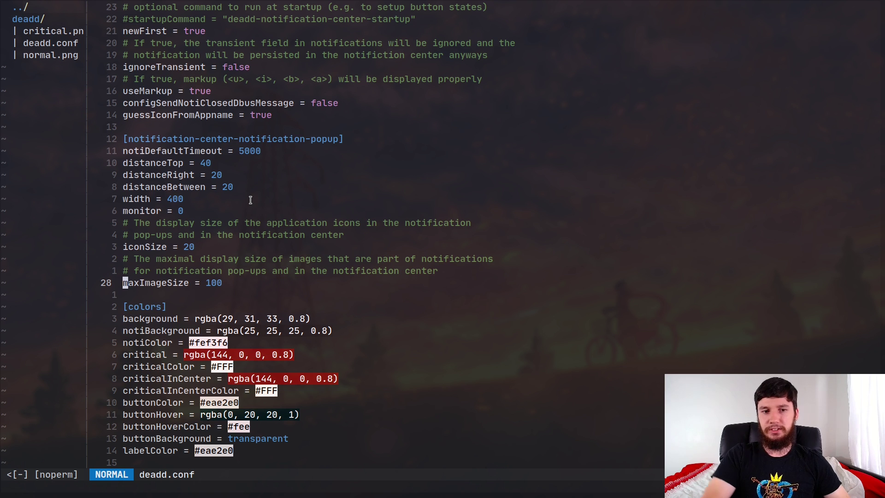
# Read down through the [colors] section of deadd.conf into the first [buttons] settings.
pyautogui.press('j')
pyautogui.press('j')
pyautogui.press('j')
pyautogui.press('j')
pyautogui.press('j')
pyautogui.press('j')
pyautogui.press('j')
pyautogui.press('j')
pyautogui.press('j')
pyautogui.press('j')
pyautogui.press('j')
pyautogui.press('j')
pyautogui.press('j')
pyautogui.press('j')
pyautogui.press('j')
pyautogui.press('j')
pyautogui.press('j')
pyautogui.press('j')
pyautogui.press('j')
pyautogui.press('j')
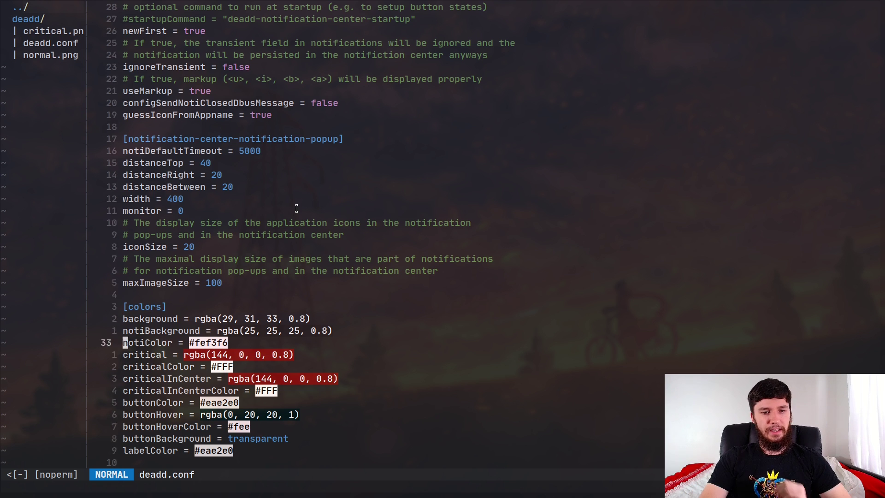
# Go back up through the [colors] section to the notiColor setting.
pyautogui.press('k')
pyautogui.press('k')
pyautogui.press('k')
pyautogui.press('k')
pyautogui.press('k')
pyautogui.press('k')
pyautogui.press('k')
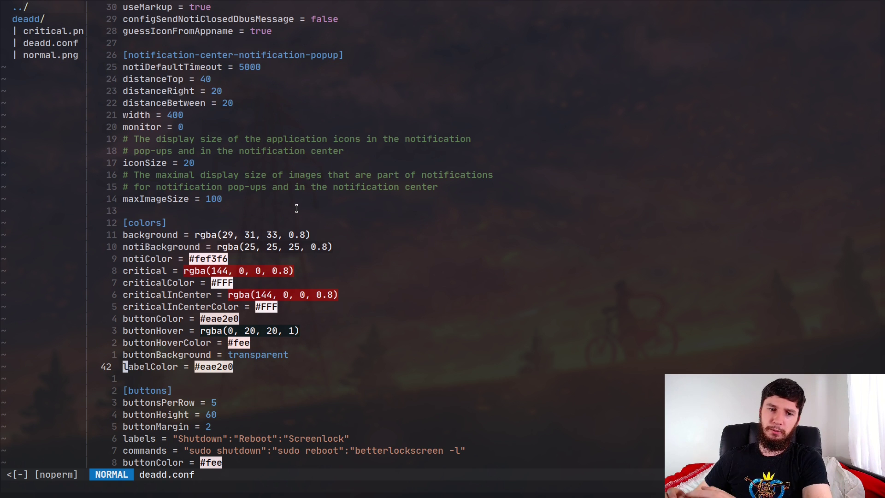
pyautogui.press('k')
pyautogui.press('k')
pyautogui.press('k')
pyautogui.press('k')
pyautogui.press('k')
pyautogui.press('k')
pyautogui.press('k')
pyautogui.press('k')
pyautogui.press('k')
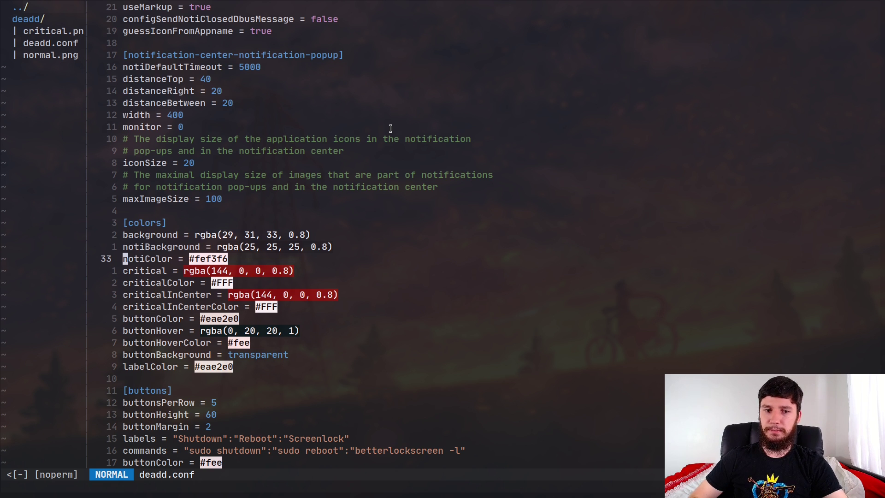
# Compare the critical and criticalInCenter color settings and move on to the end of the main [buttons] settings.
pyautogui.press('j')
pyautogui.press('j')
pyautogui.press('j')
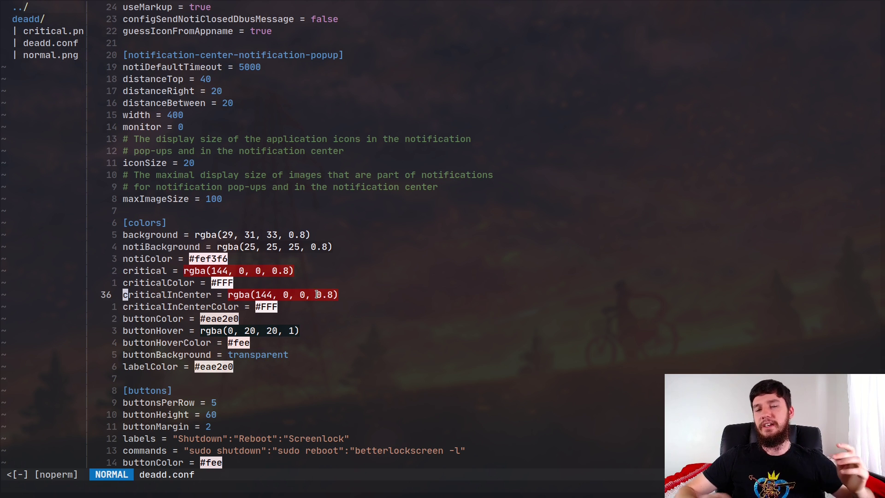
pyautogui.press('k')
pyautogui.press('k')
pyautogui.press('k')
pyautogui.press('j')
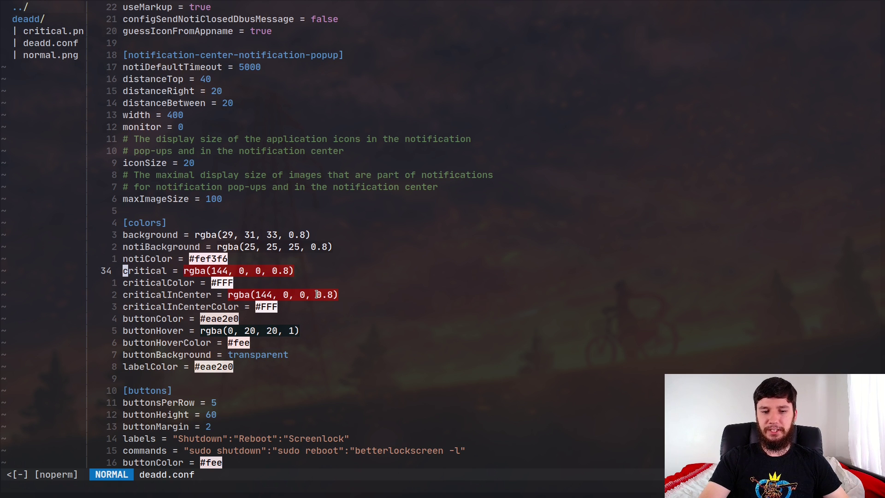
pyautogui.press('j')
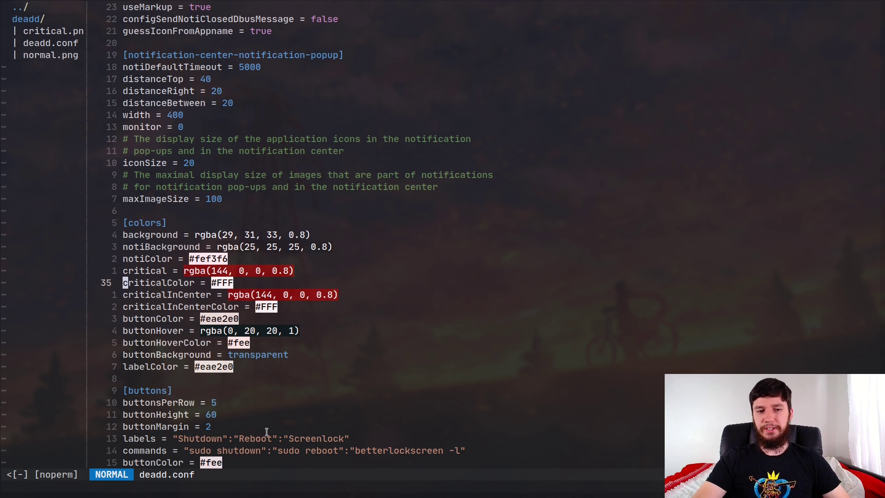
pyautogui.press('k')
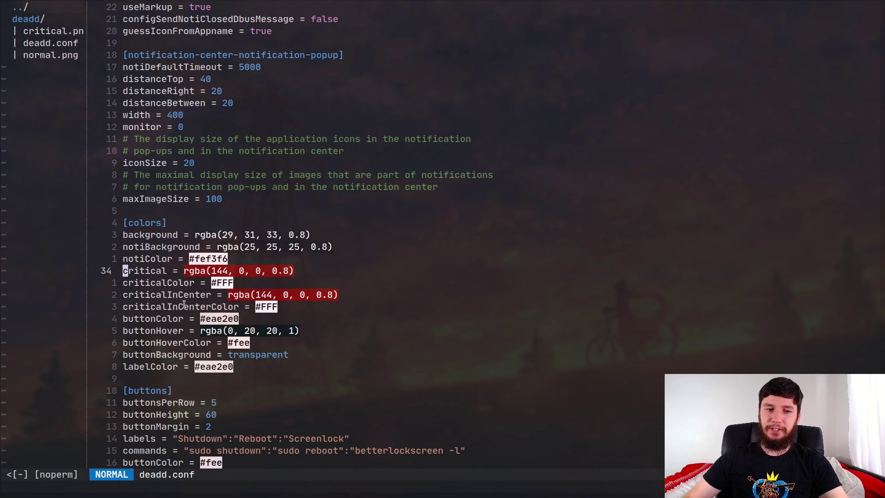
pyautogui.press('}')
pyautogui.press('}')
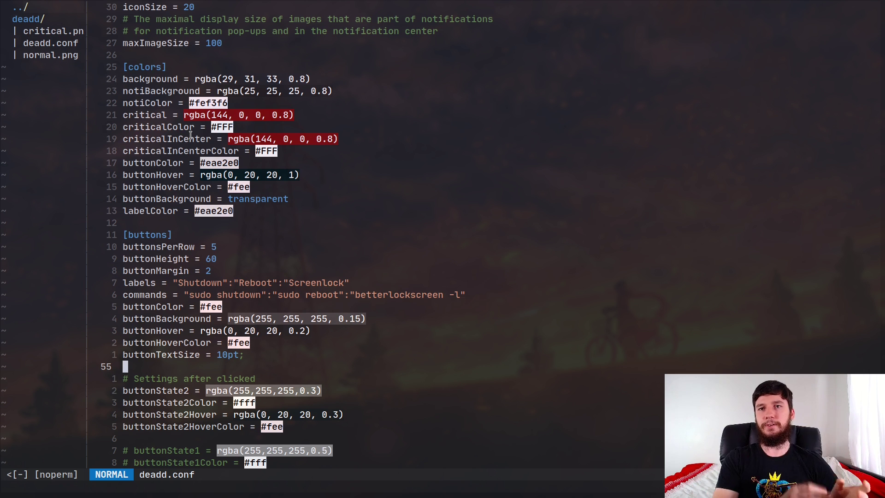
# Show the notification center, then lock the screen and unlock it with the account password.
pyautogui.press('super+n')
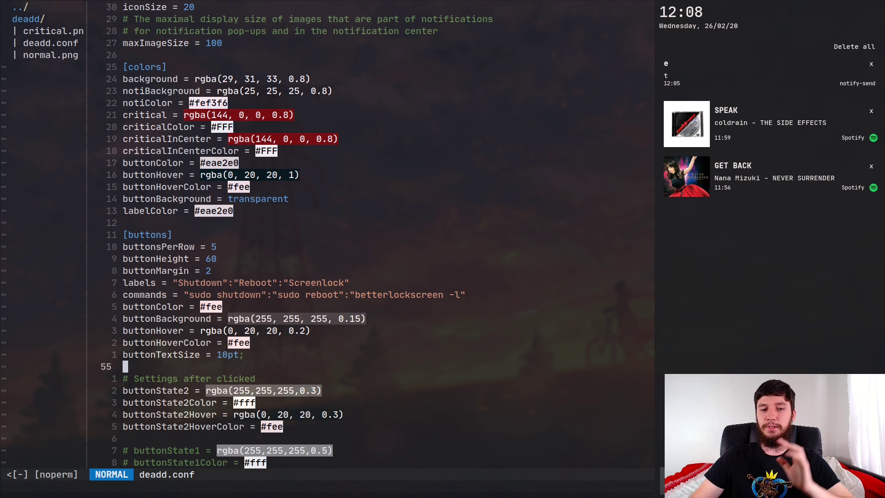
pyautogui.press('super+shift+x')
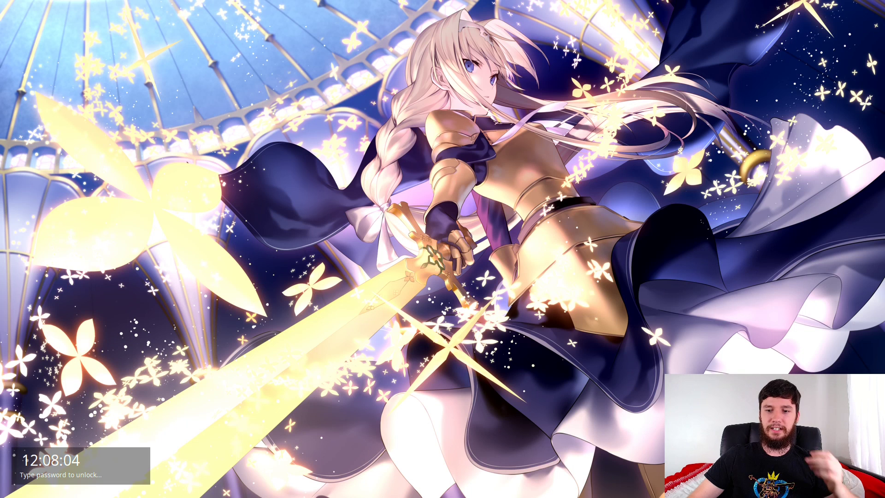
pyautogui.press('Return')
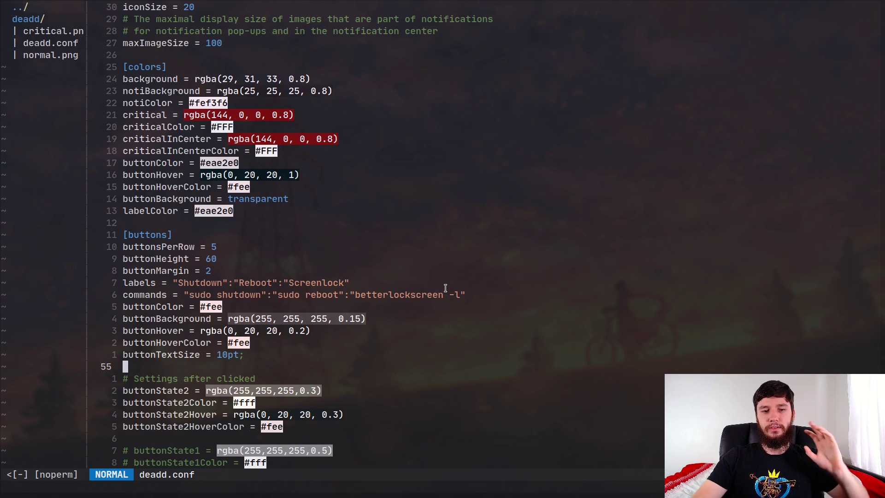
# Go up to the labels setting in the [buttons] section and read along its Shutdown, Reboot and Screenlock entries.
pyautogui.press('k')
pyautogui.press('k')
pyautogui.press('k')
pyautogui.press('k')
pyautogui.press('k')
pyautogui.press('k')
pyautogui.press('k')
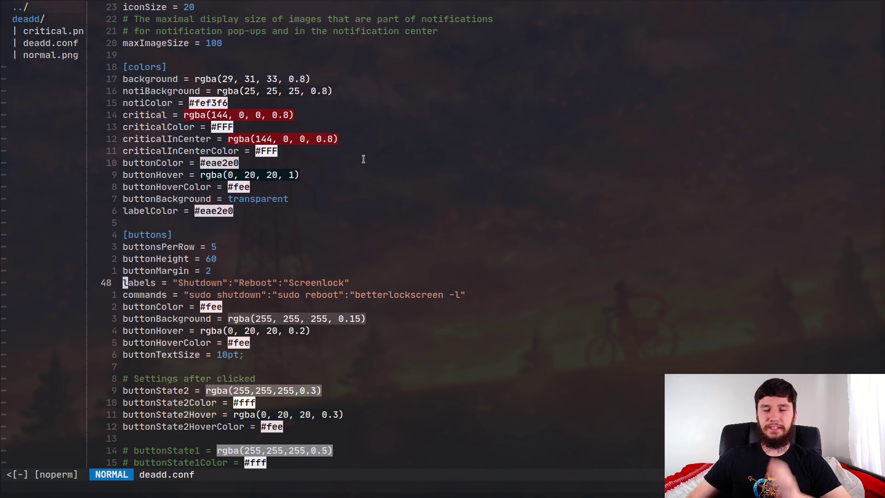
pyautogui.press('l')
pyautogui.press('l')
pyautogui.press('l')
pyautogui.press('l')
pyautogui.press('l')
pyautogui.press('l')
pyautogui.press('l')
pyautogui.press('l')
pyautogui.press('l')
pyautogui.press('l')
pyautogui.press('l')
pyautogui.press('l')
pyautogui.press('l')
pyautogui.press('l')
pyautogui.press('l')
pyautogui.press('l')
pyautogui.press('l')
pyautogui.press('l')
pyautogui.press('l')
pyautogui.press('l')
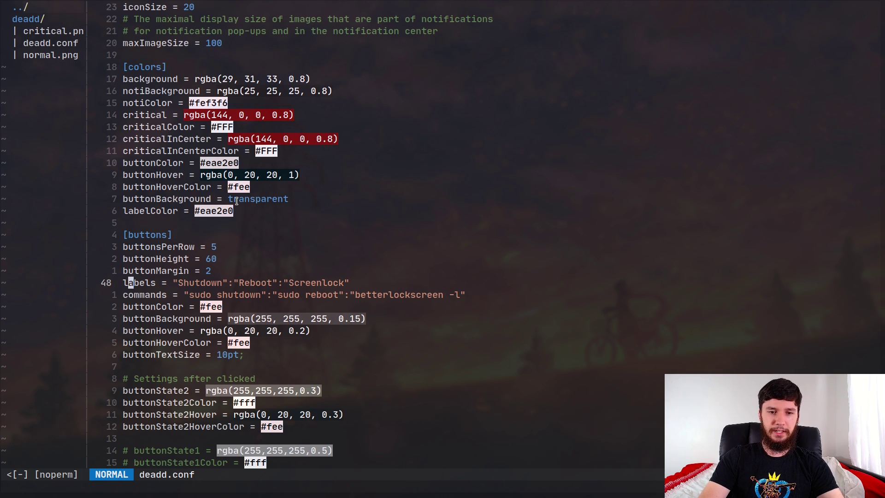
pyautogui.press('l')
pyautogui.press('l')
pyautogui.press('l')
pyautogui.press('l')
pyautogui.press('l')
# Examine the commands setting below the labels, going back along it from the reboot command to the shutdown command.
pyautogui.press('j')
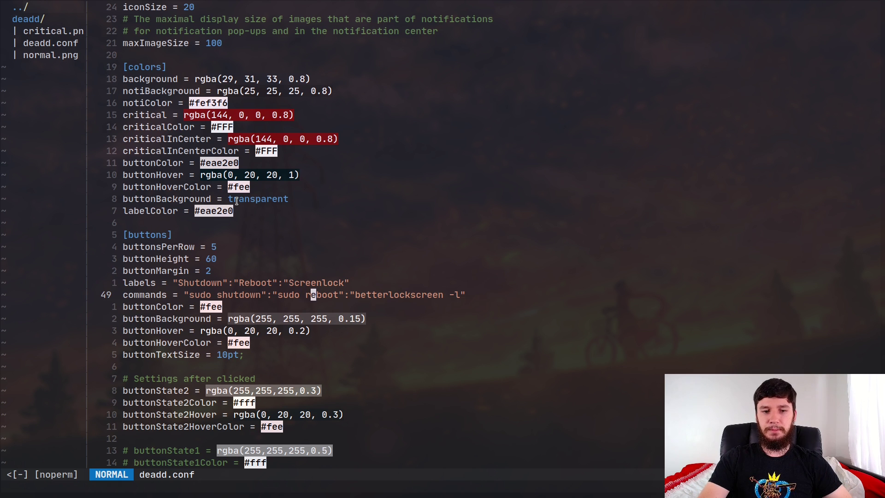
pyautogui.press('h')
pyautogui.press('h')
pyautogui.press('h')
pyautogui.press('h')
pyautogui.press('h')
pyautogui.press('h')
pyautogui.press('h')
pyautogui.press('h')
pyautogui.press('h')
pyautogui.press('h')
pyautogui.press('h')
pyautogui.press('h')
pyautogui.press('h')
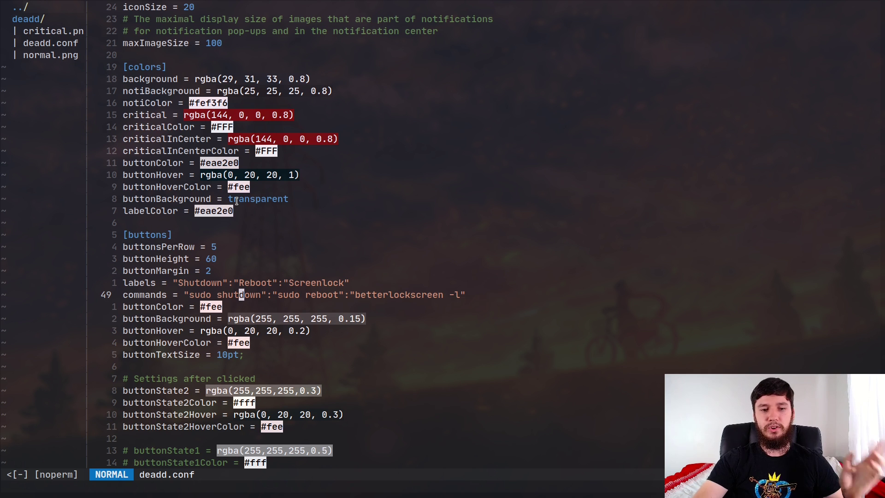
pyautogui.press('h')
pyautogui.press('h')
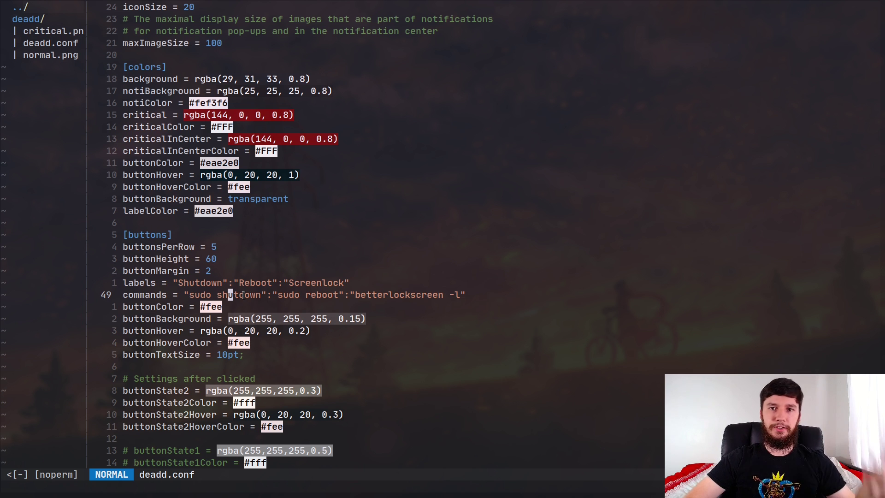
# Review the [buttons] settings from buttonsPerRow down to the settings after clicked and return to buttonBackground.
pyautogui.press('k')
pyautogui.press('k')
pyautogui.press('k')
pyautogui.press('k')
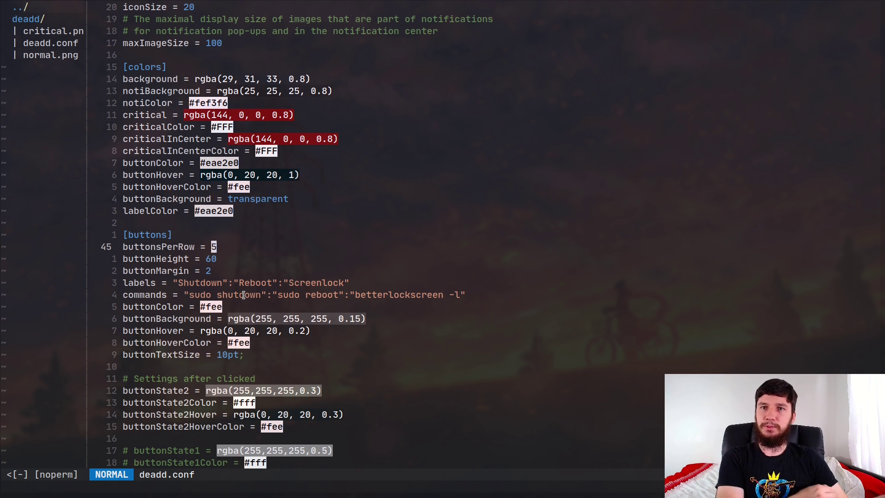
pyautogui.press('j')
pyautogui.press('j')
pyautogui.press('j')
pyautogui.press('j')
pyautogui.press('j')
pyautogui.press('j')
pyautogui.press('j')
pyautogui.press('j')
pyautogui.press('j')
pyautogui.press('j')
pyautogui.press('j')
pyautogui.press('j')
pyautogui.press('j')
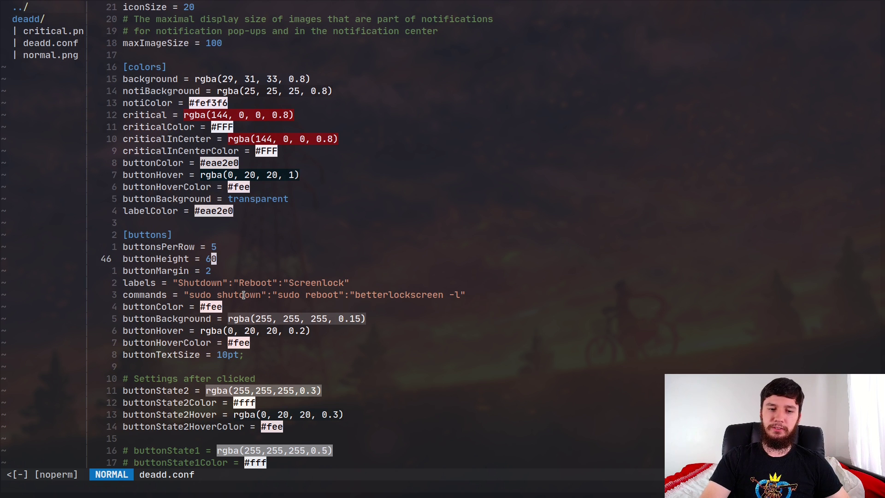
pyautogui.press('k')
pyautogui.press('k')
pyautogui.press('k')
pyautogui.press('k')
pyautogui.press('k')
pyautogui.press('k')
pyautogui.press('k')
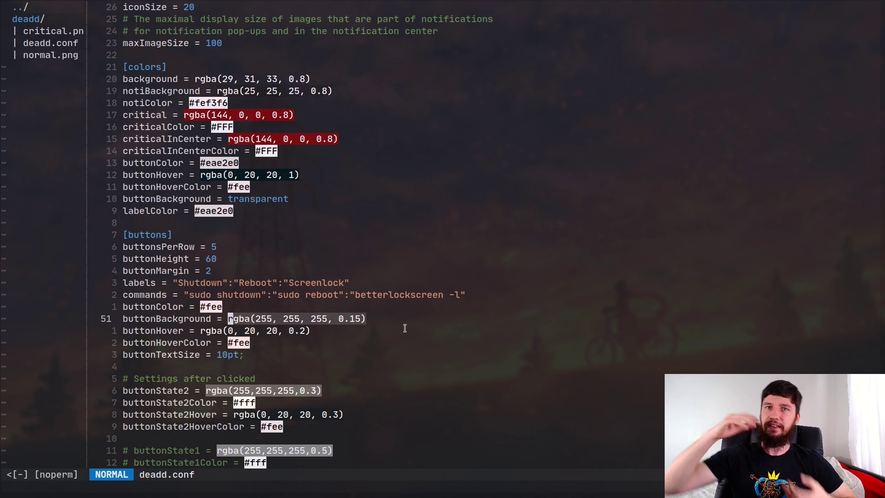
# Show and hide the notification center, and go up to the background setting in the [colors] section.
pyautogui.press('super+n')
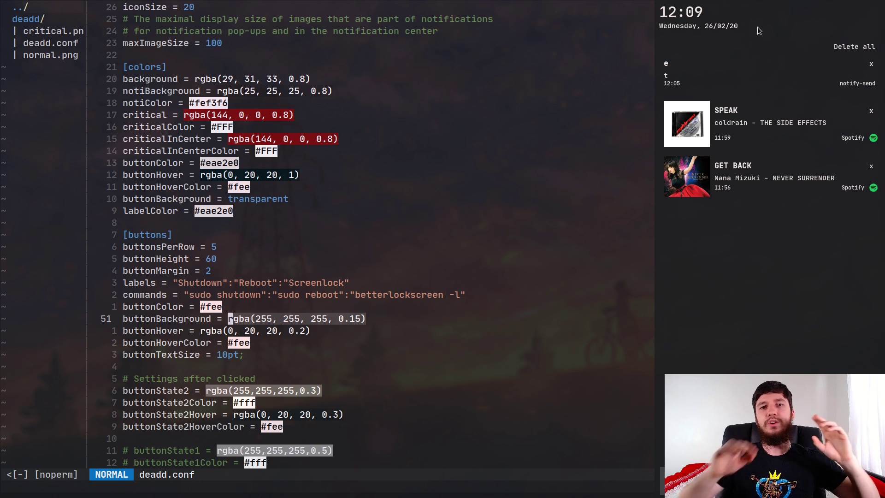
pyautogui.press('super+n')
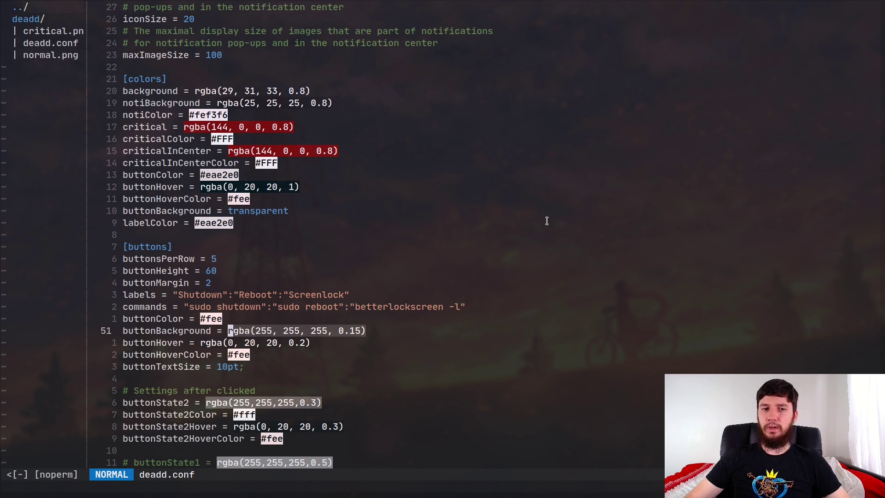
pyautogui.press('k')
pyautogui.press('1')
pyautogui.press('2')
pyautogui.press('k')
pyautogui.press('5')
pyautogui.press('k')
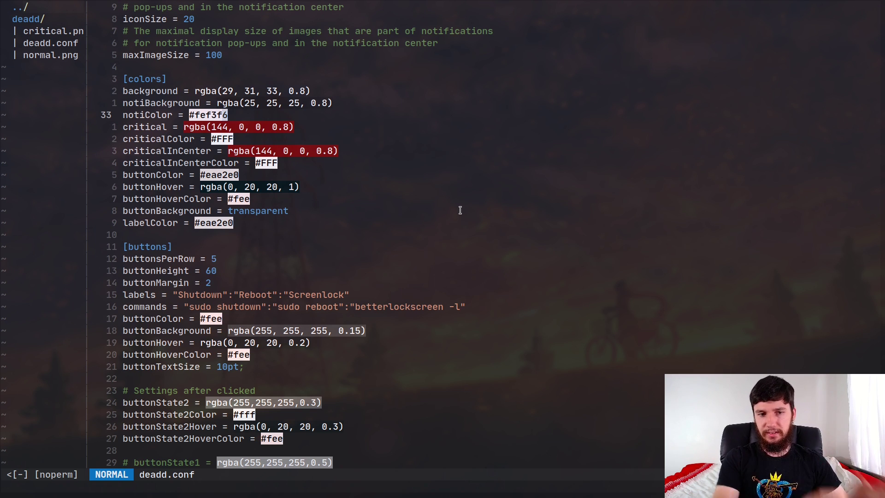
pyautogui.press('k')
pyautogui.press('k')
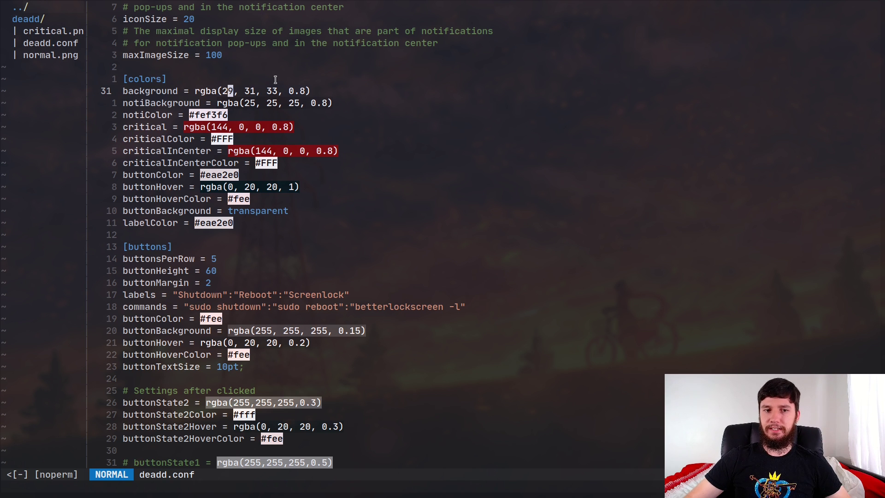
# Read along the background color in the [colors] section from its first component to its alpha value.
pyautogui.press('f')
pyautogui.press(',')
pyautogui.press(';')
pyautogui.press('f')
pyautogui.press('.')
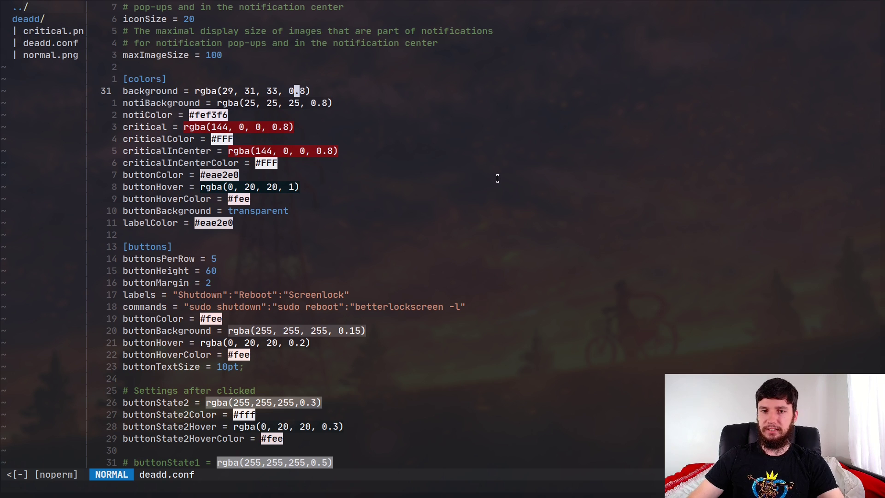
# Show the notification center over the empty desktop on workspace 2, hide it, and return to workspace 1.
pyautogui.press('super+n')
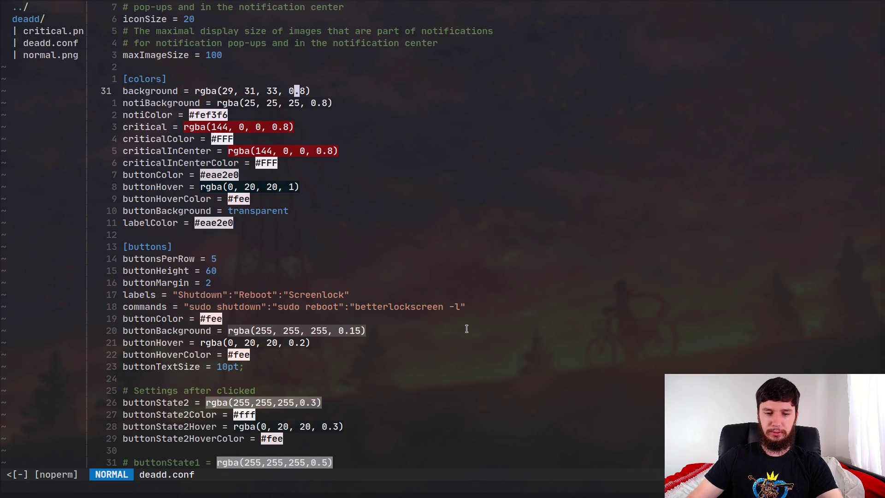
pyautogui.press('super+f')
pyautogui.press('super+2')
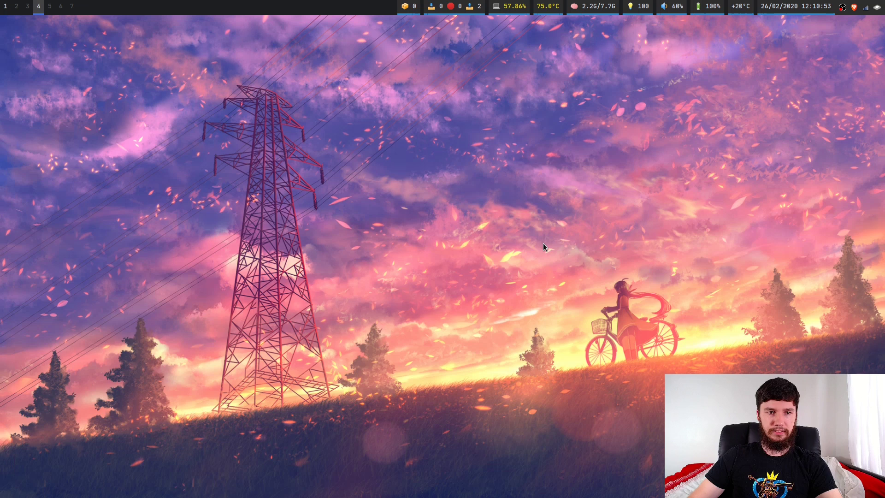
pyautogui.press('super+n')
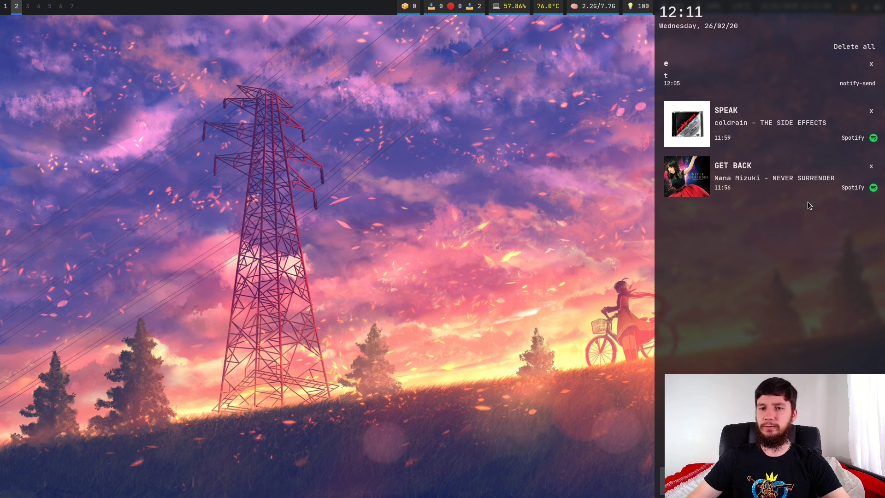
pyautogui.press('super+n')
pyautogui.press('super+1')
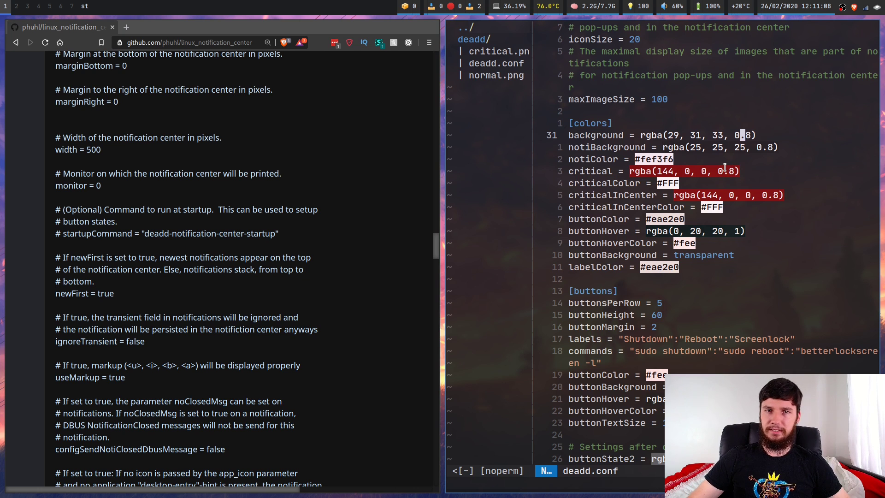
# Try changing the alpha value of the background color in the [colors] section to 0.1.
pyautogui.press('u')
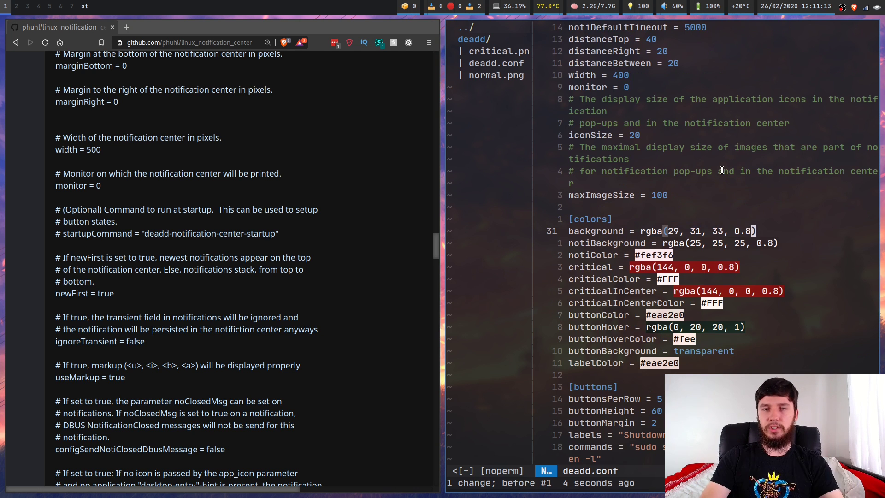
pyautogui.press('i')
pyautogui.press('BackSpace')
pyautogui.press('BackSpace')
pyautogui.press('BackSpace')
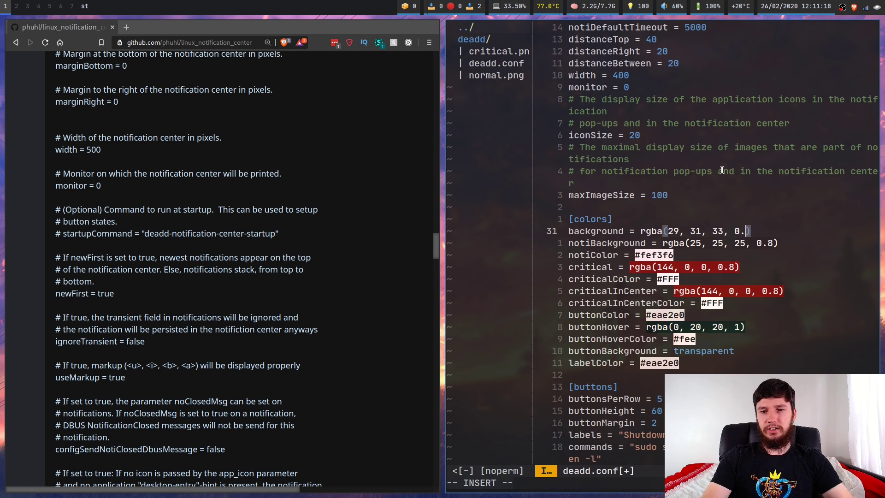
pyautogui.write('1')
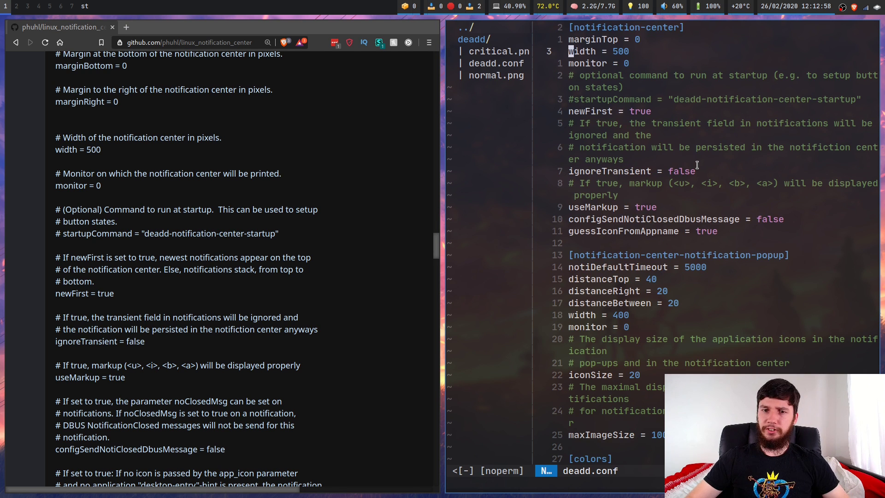
# Close deadd.conf and open gtk.css from the gtk-3.0 folder inside .config.
pyautogui.write(':q')
pyautogui.press('Return')
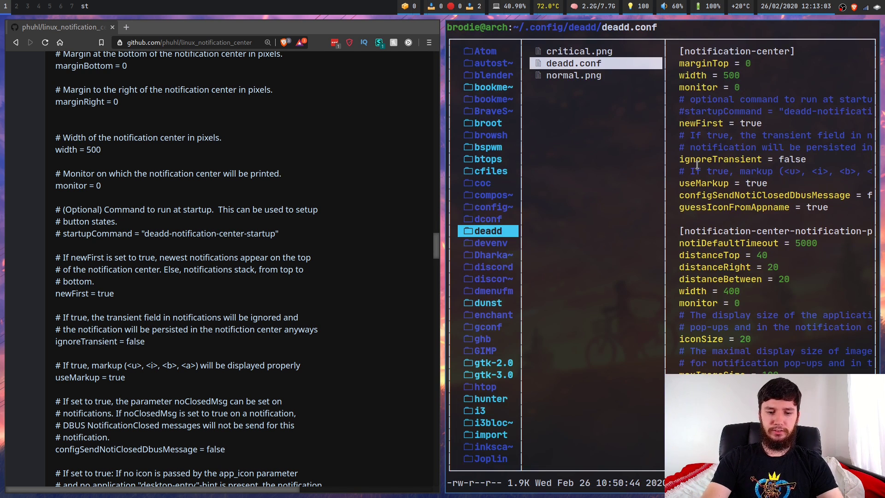
pyautogui.press('h')
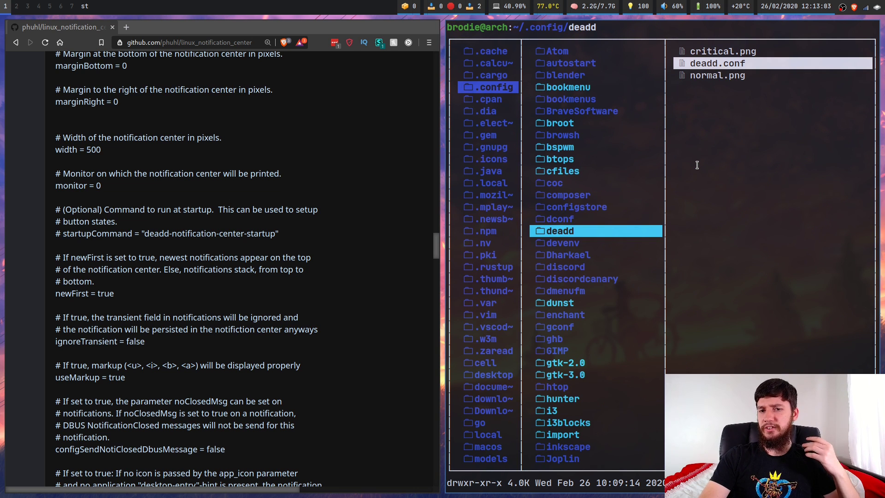
pyautogui.press('j')
pyautogui.press('j')
pyautogui.press('j')
pyautogui.press('j')
pyautogui.press('j')
pyautogui.press('j')
pyautogui.press('j')
pyautogui.press('j')
pyautogui.press('j')
pyautogui.press('j')
pyautogui.press('j')
pyautogui.press('j')
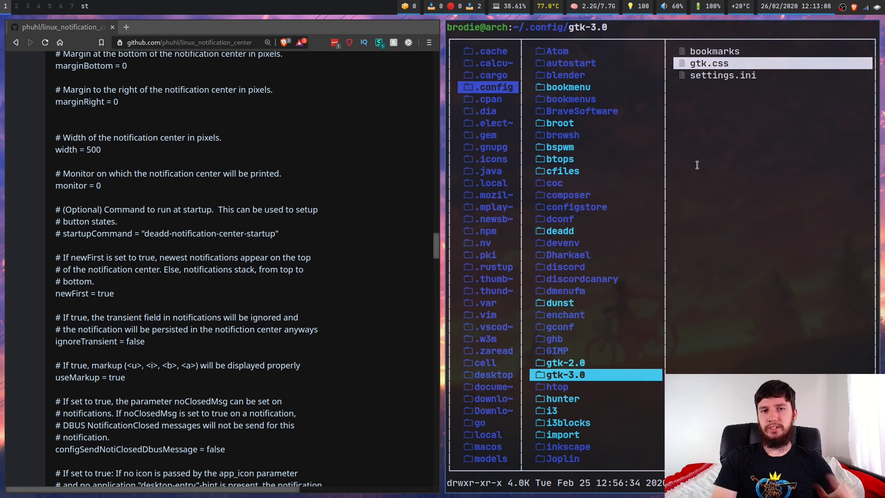
pyautogui.press('l')
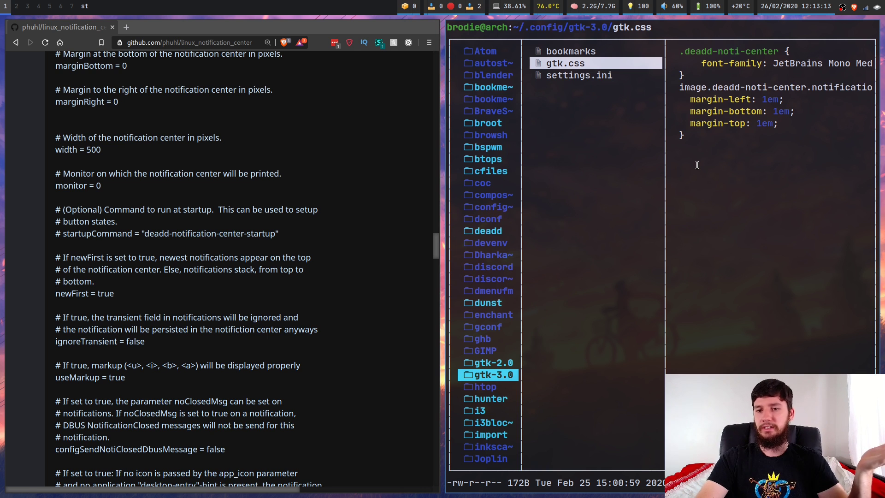
pyautogui.press('l')
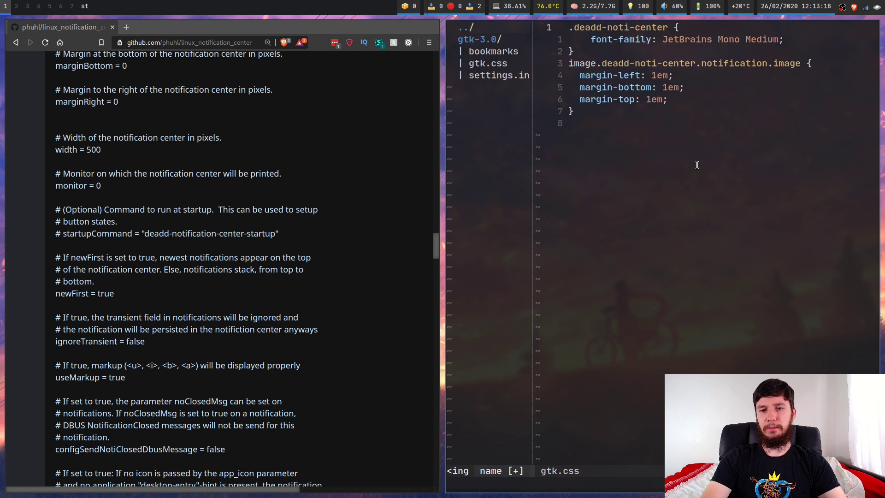
# Insert a blank line between the .deadd-noti-center rule and the notification image rule in gtk.css.
pyautogui.hotkey('ctrl', 'w')
pyautogui.press('l')
pyautogui.press('j')
pyautogui.press('j')
pyautogui.press('o')
pyautogui.press('Escape')
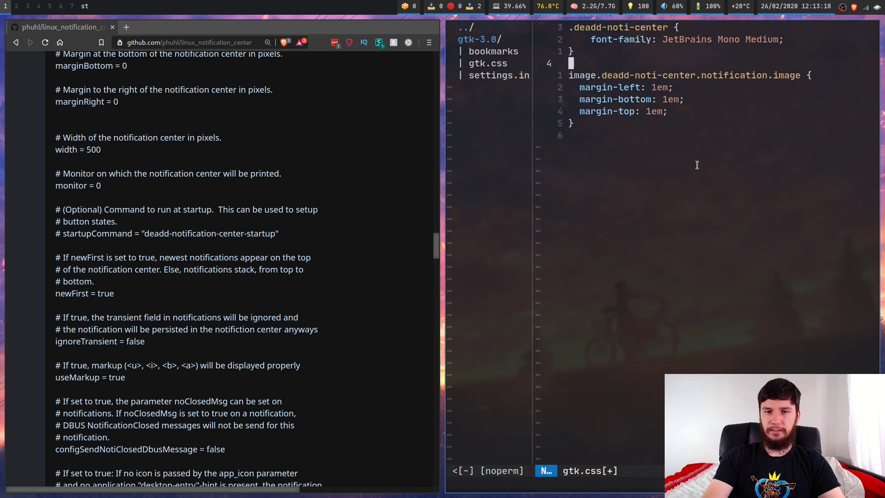
# Reduce the indentation of the font-family line in the .deadd-noti-center rule to two spaces.
pyautogui.press('k')
pyautogui.press('k')
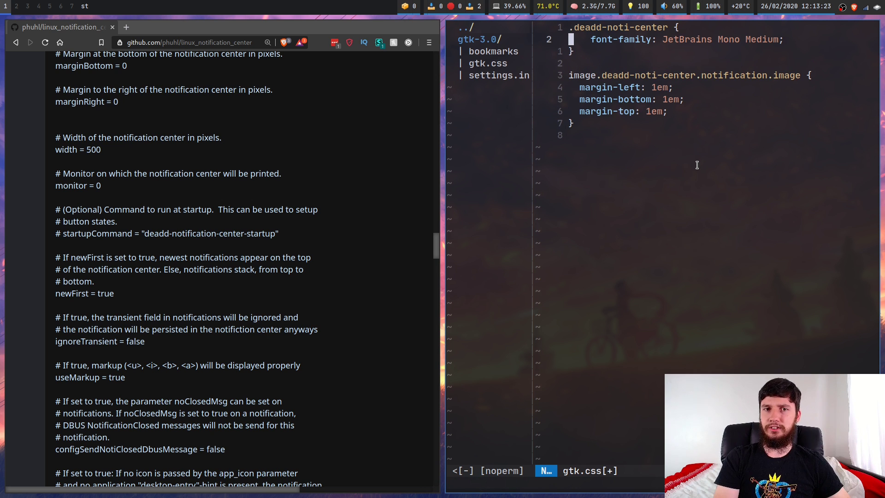
pyautogui.press('l')
pyautogui.press('l')
pyautogui.press('l')
pyautogui.press('l')
pyautogui.press('i')
pyautogui.press('BackSpace')
pyautogui.press('BackSpace')
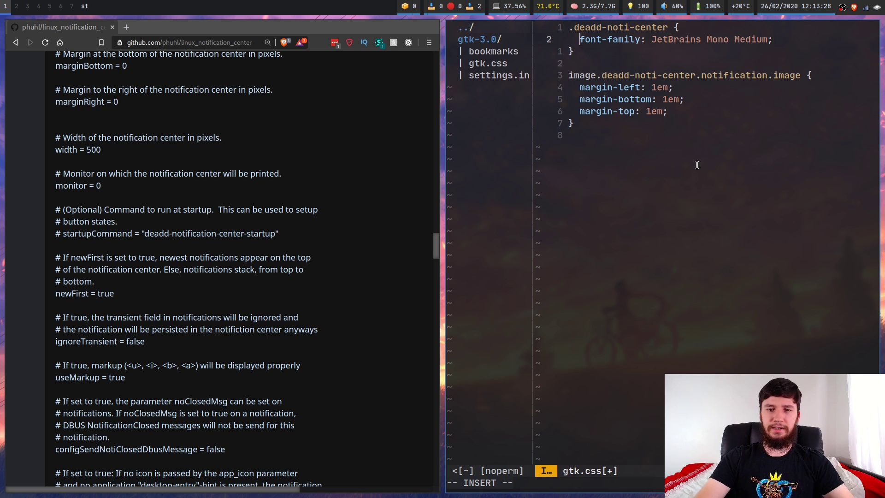
pyautogui.press('Escape')
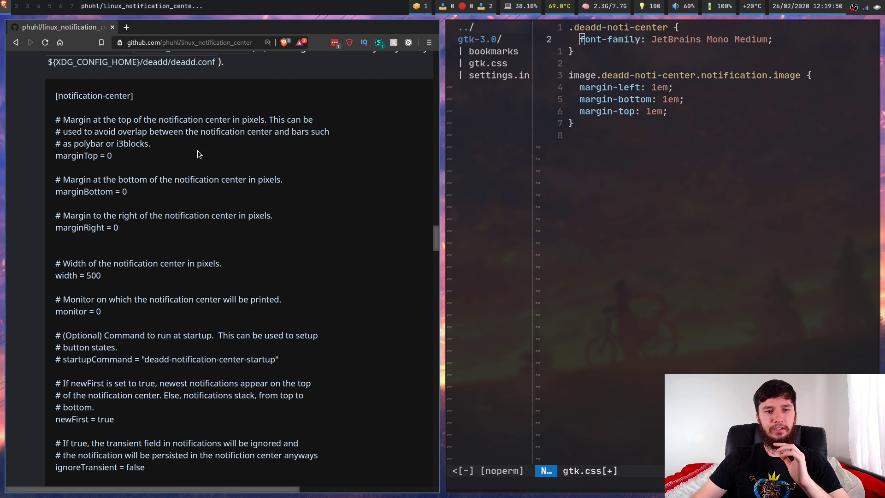
# Highlight the commented [notification-center] settings in the README's example configuration and clear the selection.
pyautogui.moveTo(152, 143); pyautogui.dragTo(72, 132)
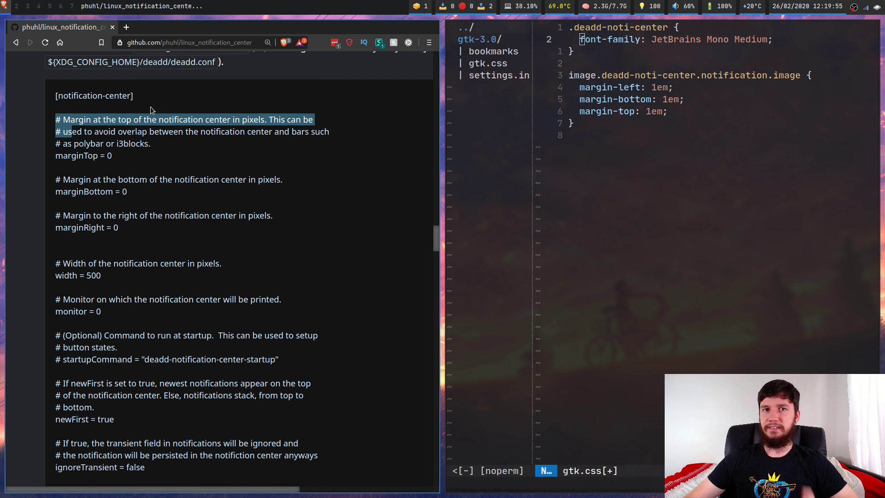
pyautogui.click(209, 142)
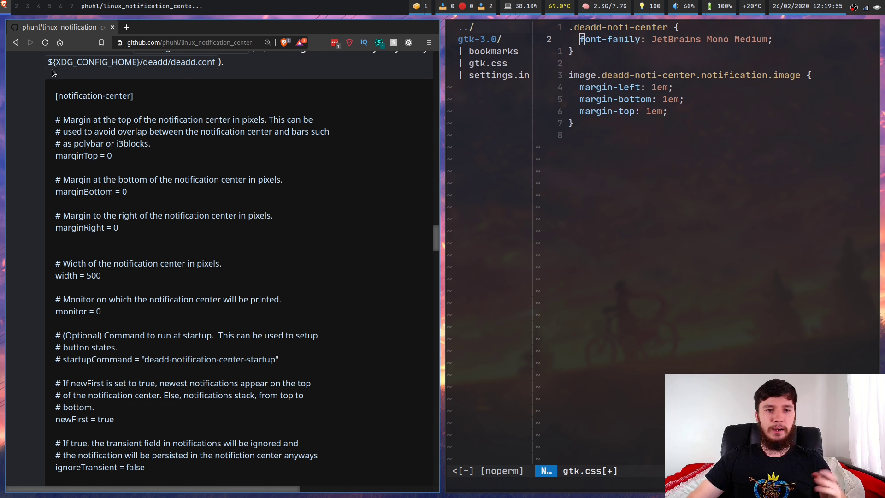
pyautogui.moveTo(56, 119); pyautogui.dragTo(256, 456)
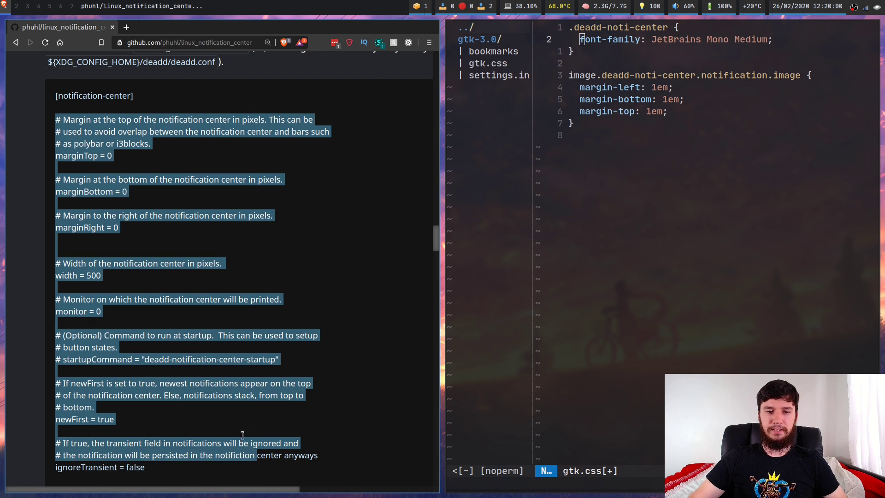
pyautogui.click(264, 369)
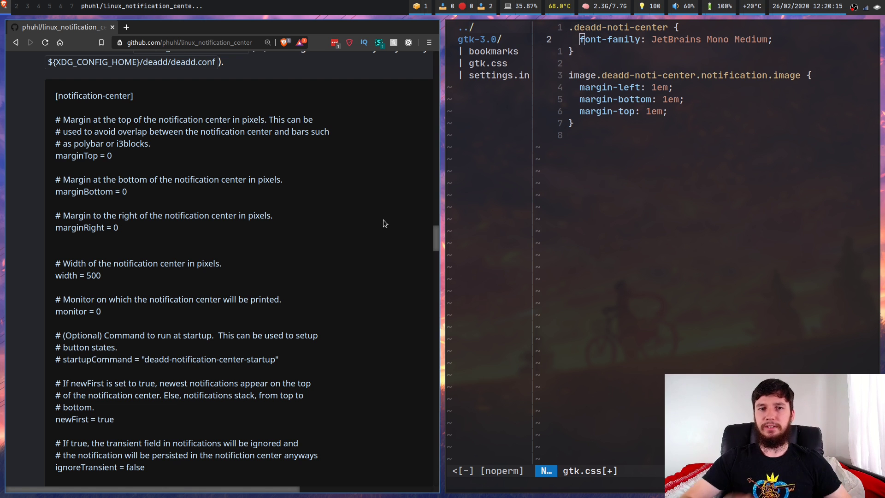
# Skim the rest of the README's example configuration, down to the class names under More styling.
pyautogui.scroll(-8, 367, 237)
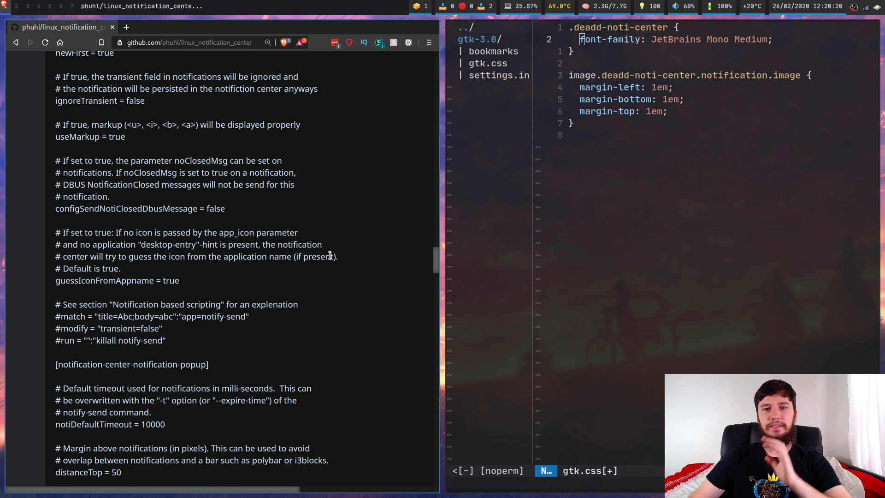
pyautogui.scroll(-15, 394, 332)
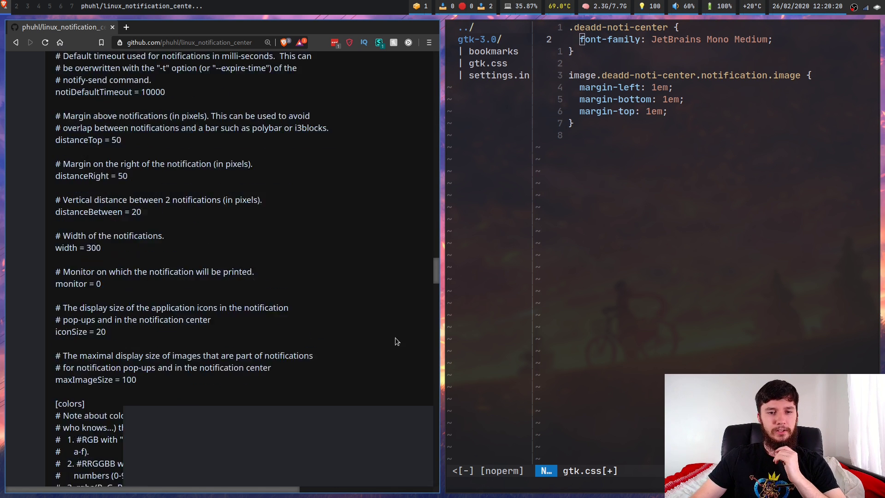
pyautogui.scroll(-8, 315, 342)
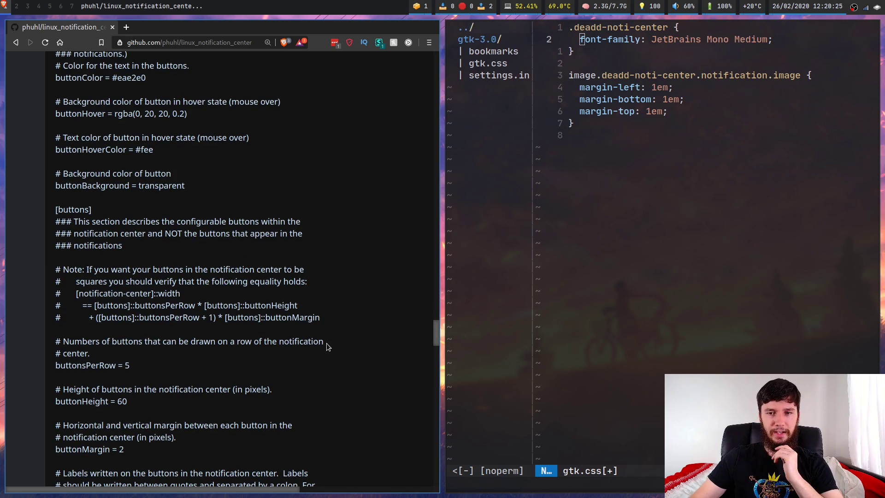
pyautogui.scroll(-12, 314, 275)
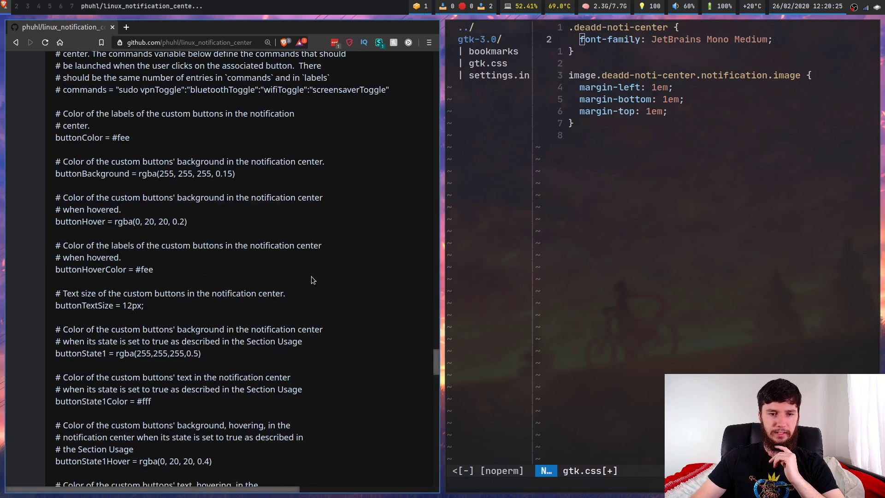
pyautogui.scroll(5, 276, 298)
pyautogui.scroll(-3, 184, 332)
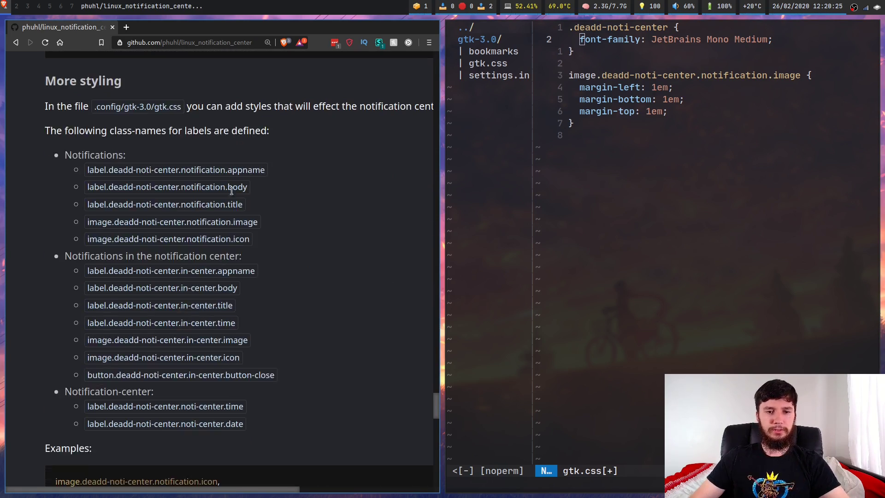
# Enlarge the README by two zoom levels and compare its class names with the notification center, then hide the center.
pyautogui.press('super+n')
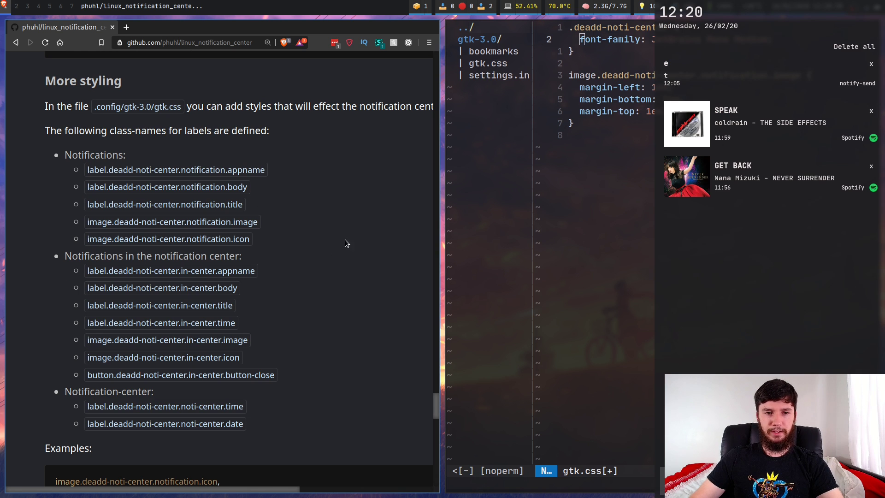
pyautogui.press('super+n')
pyautogui.hotkey('ctrl', '+')
pyautogui.hotkey('ctrl', '+')
pyautogui.press('super+n')
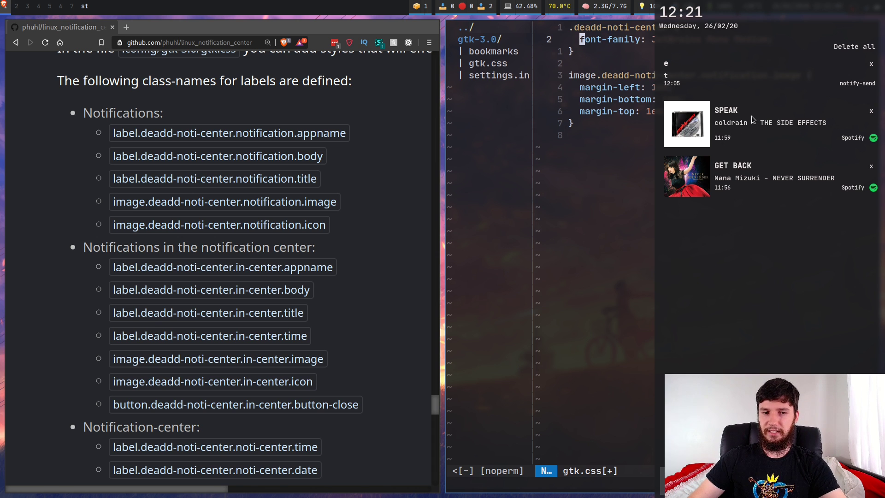
pyautogui.press('super+n')
# Highlight the in-center part and the notification part of the two appname class names, clearing each selection.
pyautogui.moveTo(237, 270); pyautogui.dragTo(282, 269)
pyautogui.click(279, 266)
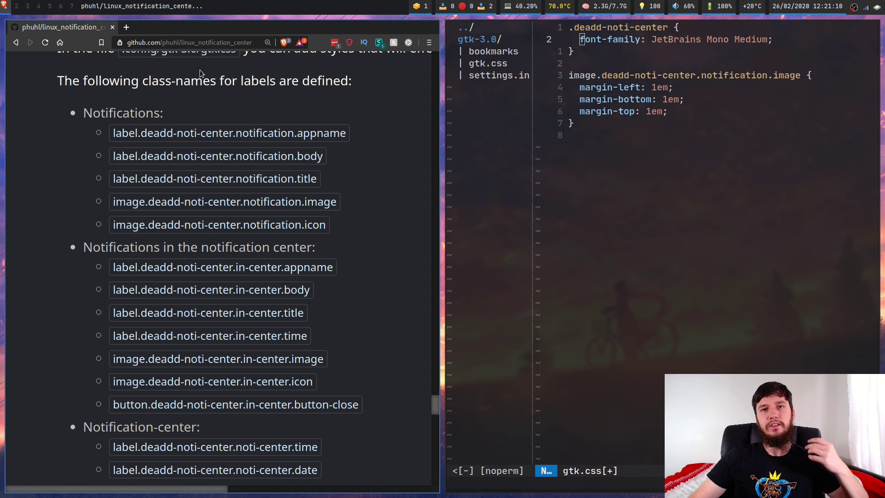
pyautogui.moveTo(236, 133); pyautogui.dragTo(295, 137)
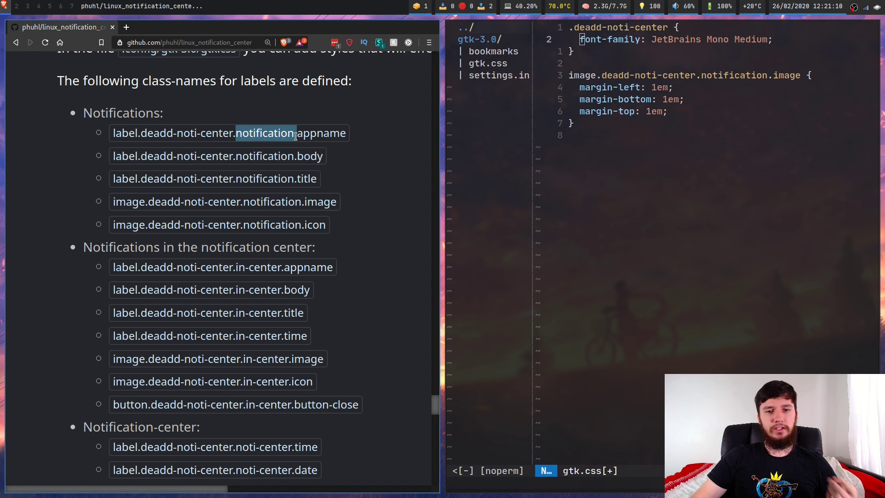
pyautogui.click(286, 135)
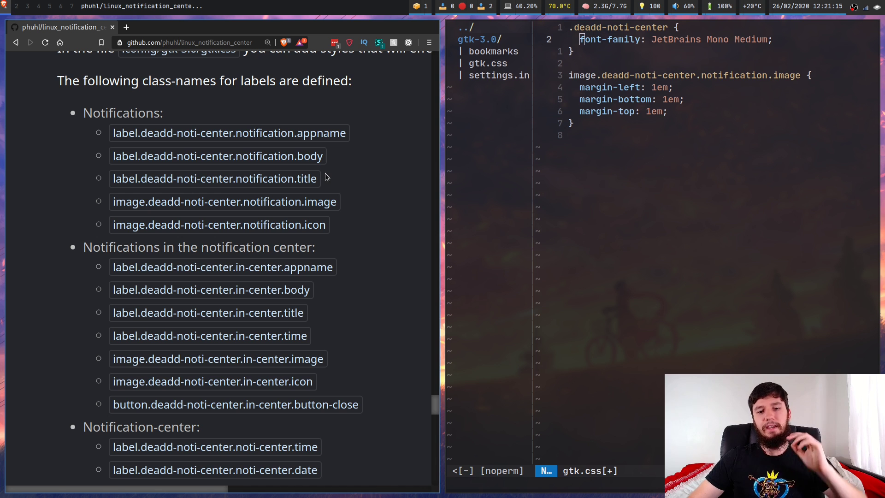
# Compare the in-center time label and the remaining class names down to Notification-center with the notification center itself.
pyautogui.press('super+n')
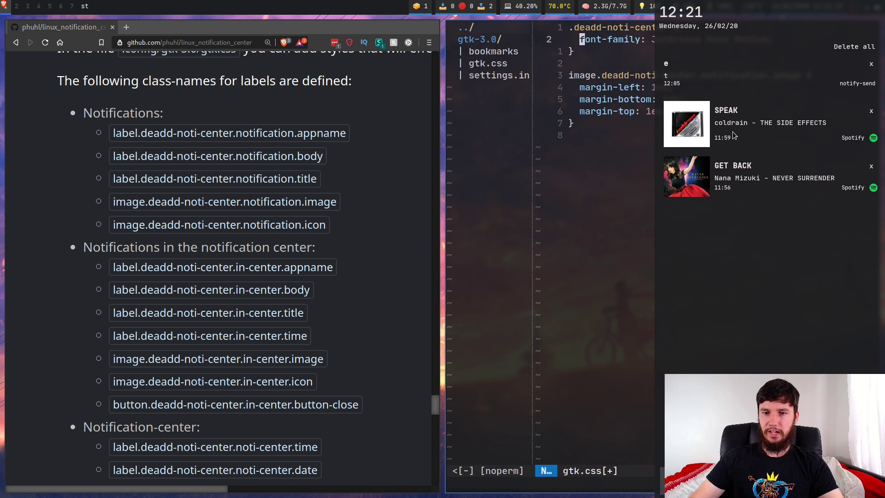
pyautogui.moveTo(304, 334); pyautogui.dragTo(115, 336)
pyautogui.click(282, 303)
pyautogui.scroll(-3, 282, 303)
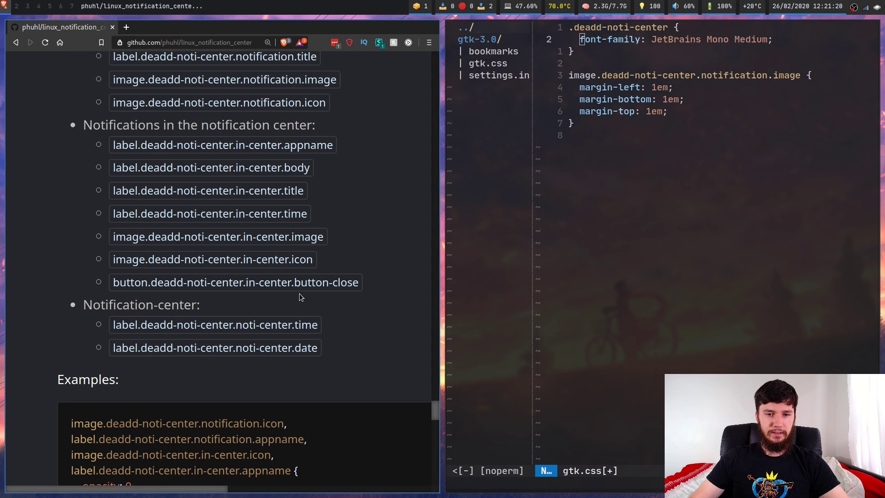
pyautogui.press('super+n')
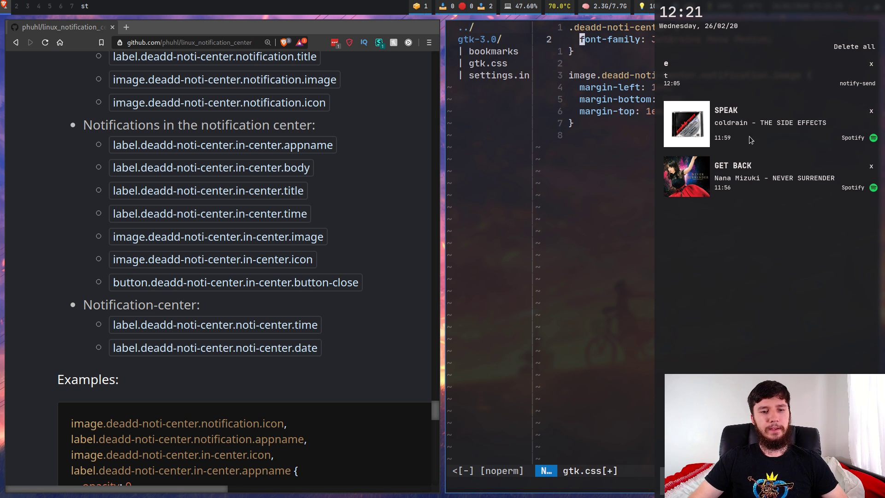
pyautogui.press('super+n')
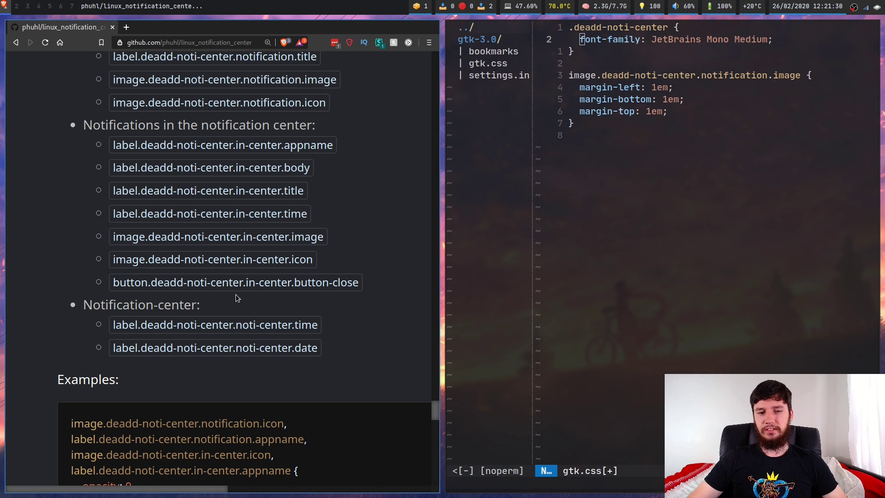
# Show and hide the notification center, and place the cursor at the end of the font-family declaration in gtk.css.
pyautogui.press('super+n')
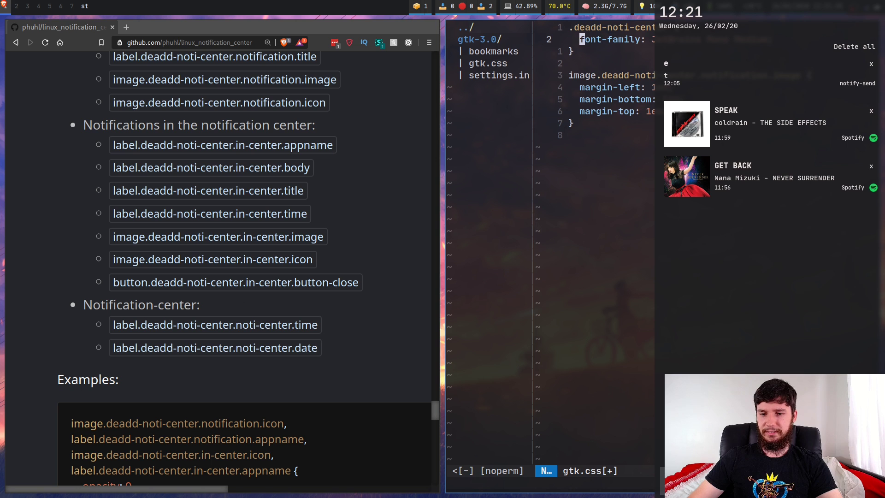
pyautogui.press('#')
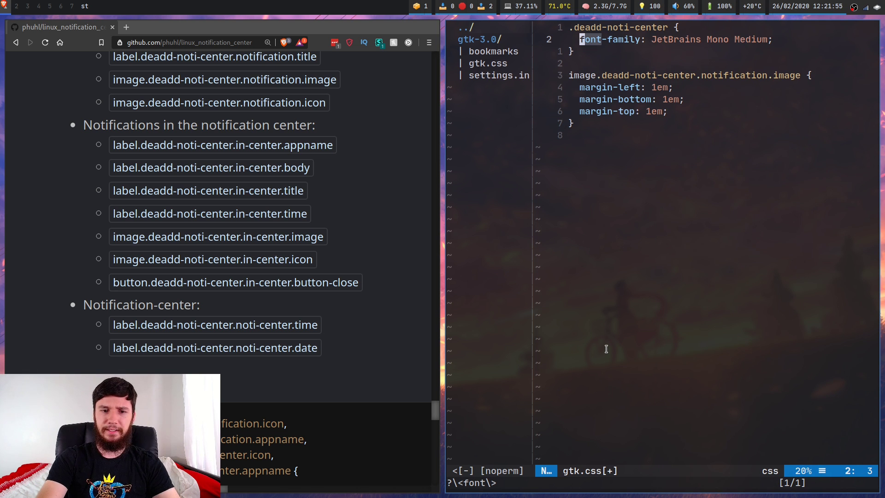
pyautogui.press('$')
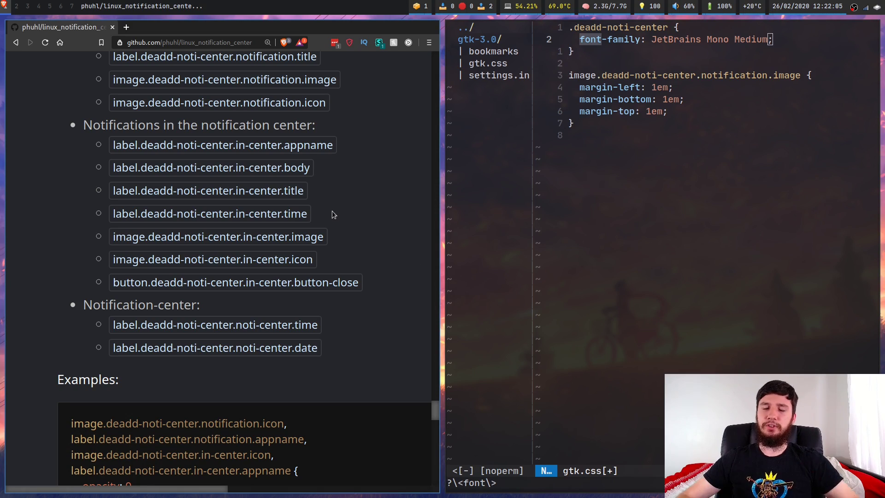
# Copy the toggle command kill -s USR1 $(pidof deadd-notification-center) from the README's Usage section.
pyautogui.scroll(15, 375, 265)
pyautogui.scroll(15, 399, 286)
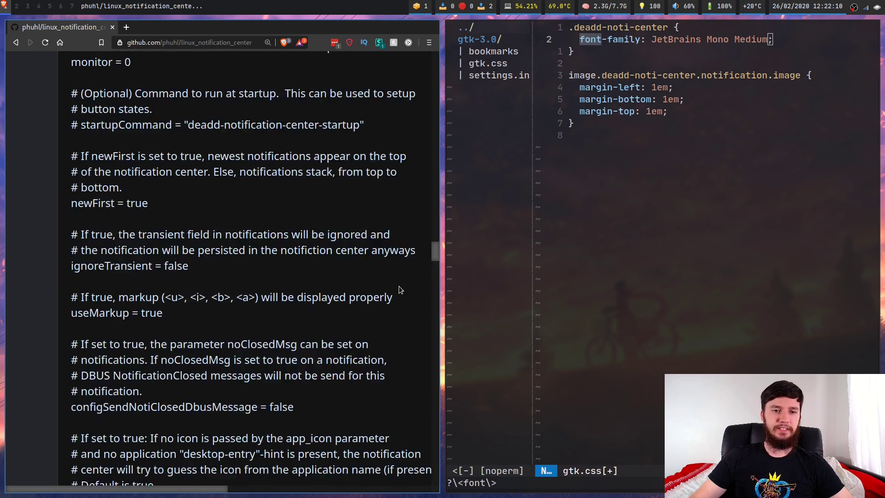
pyautogui.moveTo(320, 278); pyautogui.dragTo(65, 289)
pyautogui.press('super+c')
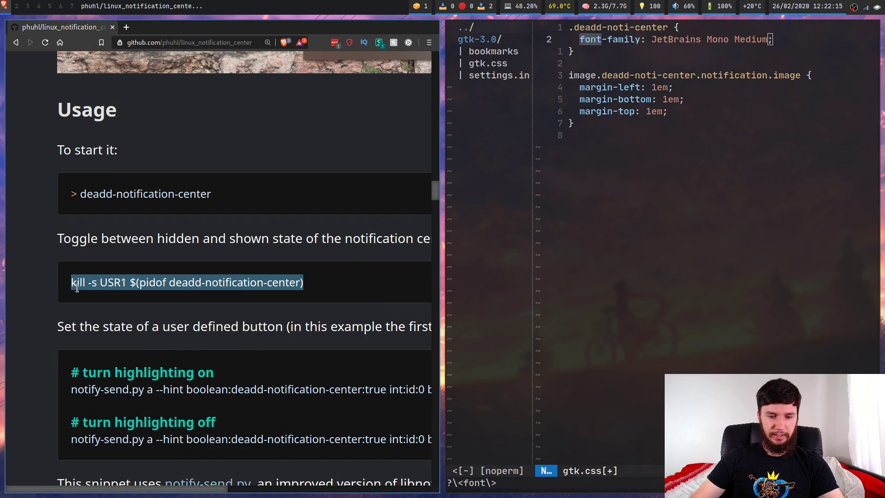
# Run the copied toggle command twice in a new terminal to show and hide the notification center, and close the terminal.
pyautogui.press('super+Return')
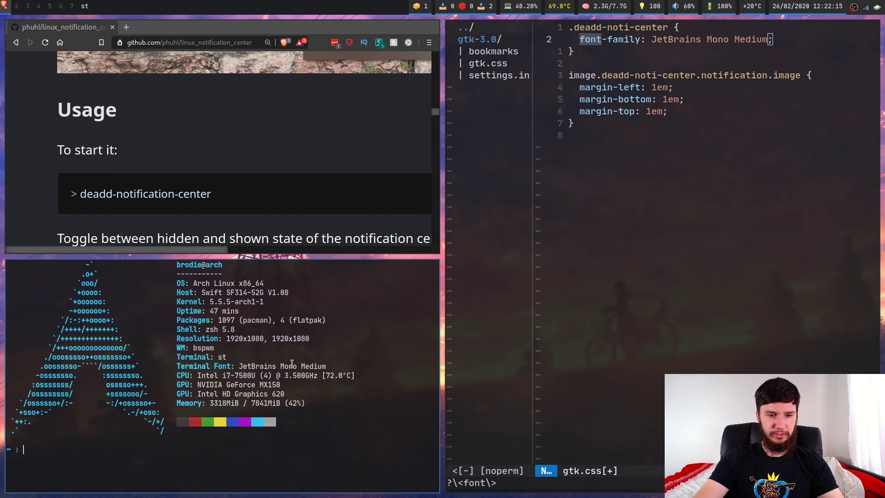
pyautogui.middleClick(292, 364)
pyautogui.press('Return')
pyautogui.press('Up')
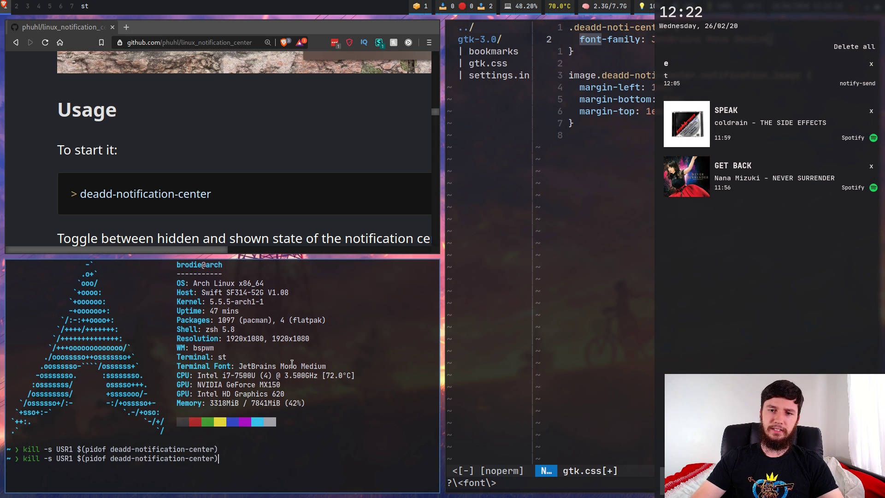
pyautogui.press('Return')
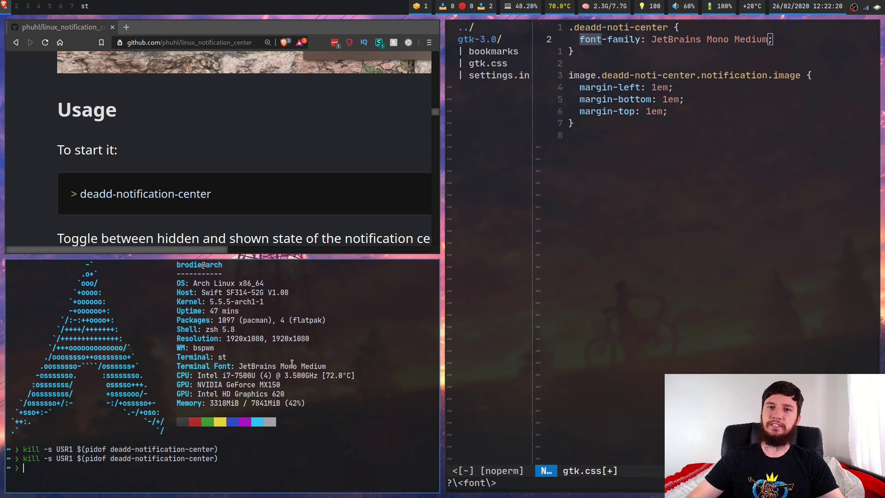
pyautogui.hotkey('ctrl', 'd')
# Open the sxhkdrc key binding configuration in a new editor window.
pyautogui.press('super+m')
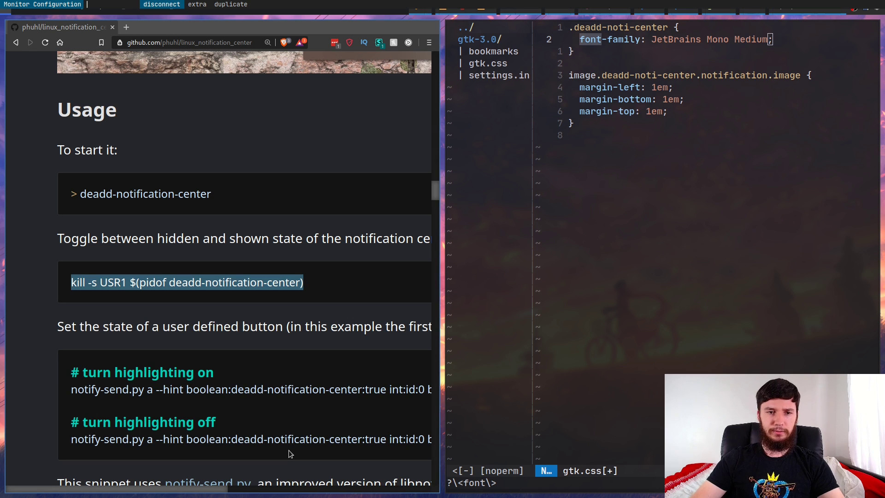
pyautogui.press('Escape')
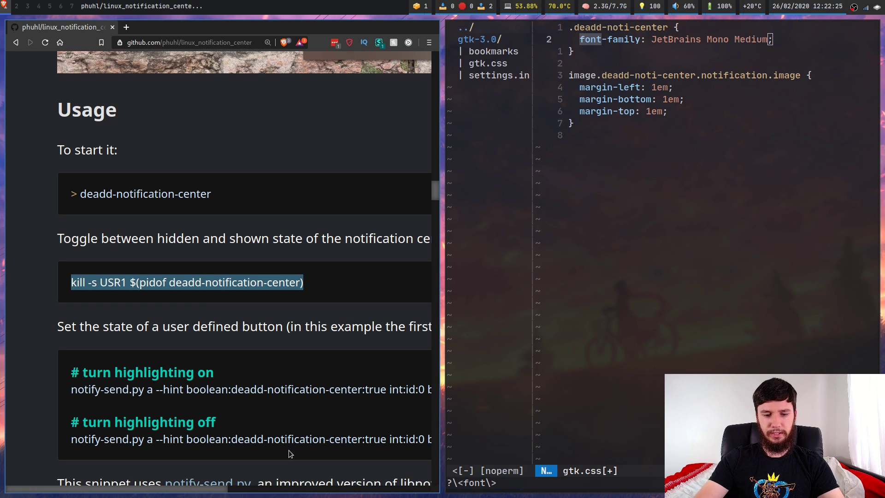
pyautogui.press('super+d')
pyautogui.press('Return')
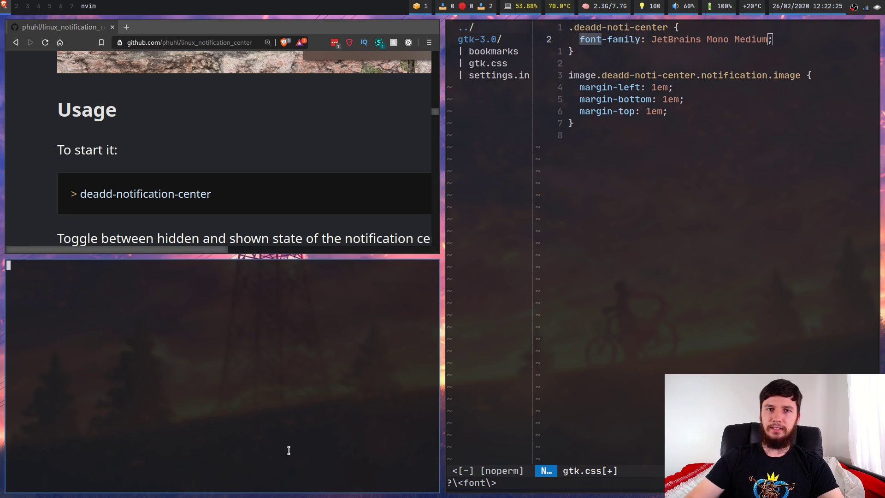
# Search sxhkdrc for kill up to the notification center's toggle binding, and view it full screen before restoring the window.
pyautogui.press('/')
pyautogui.write('kill')
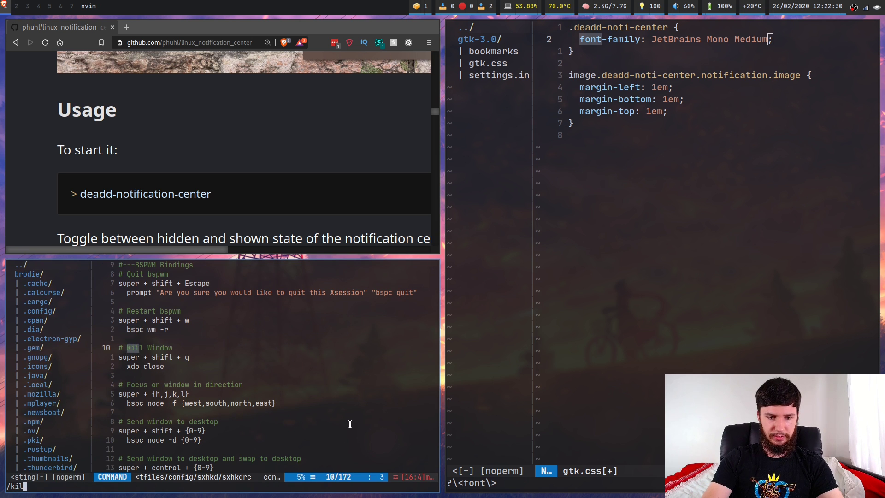
pyautogui.press('Return')
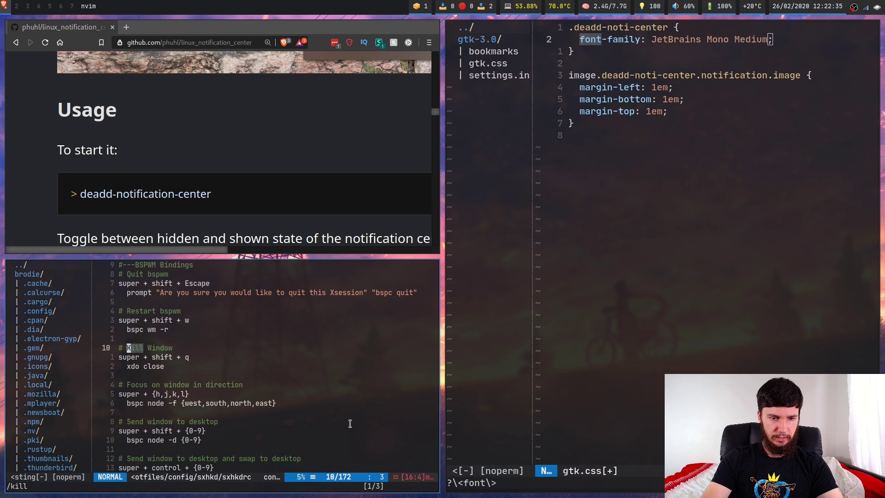
pyautogui.press('n')
pyautogui.press('n')
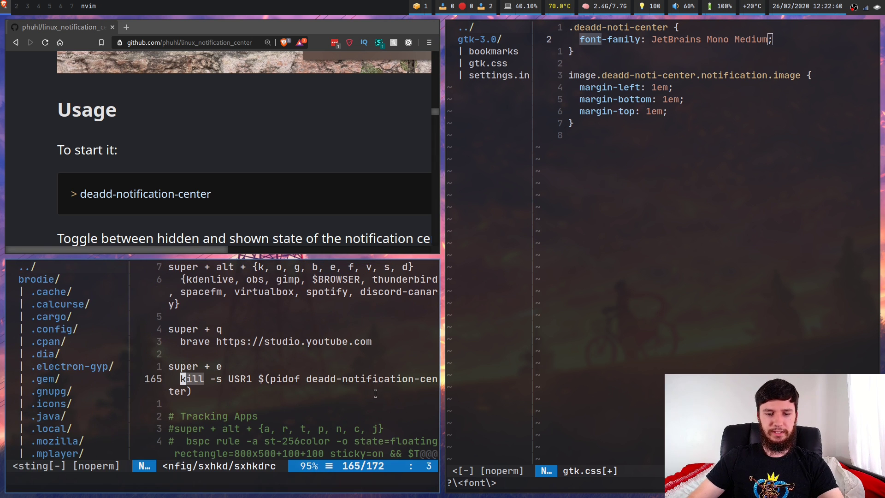
pyautogui.press('super+f')
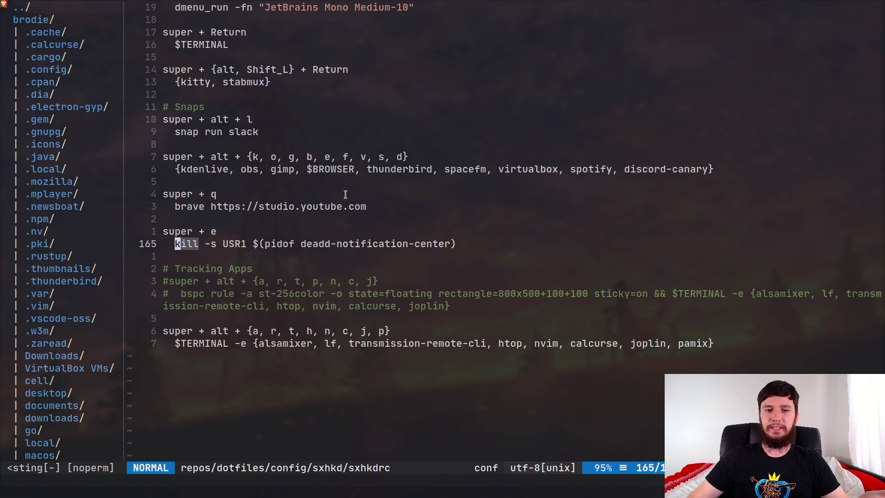
pyautogui.press('super+f')
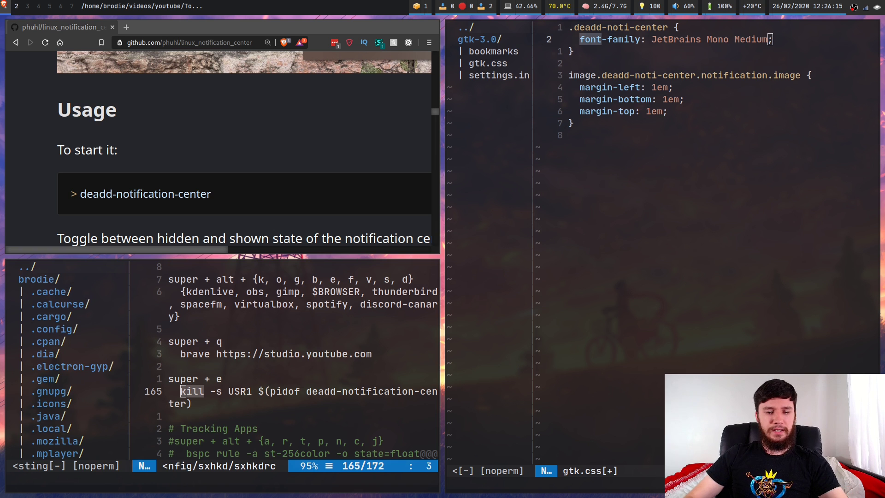
# Open .xinitrc for editing from a new terminal on the second workspace.
pyautogui.press('super+Return')
pyautogui.write('v .')
pyautogui.write('xinitrc')
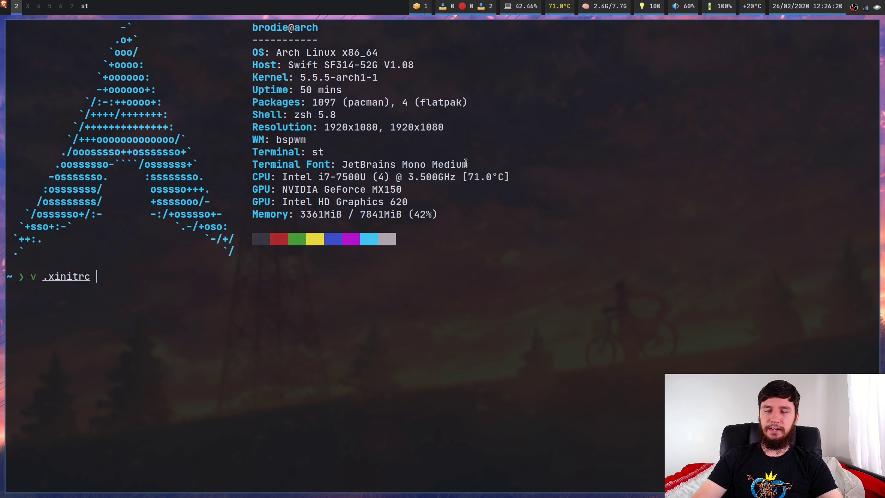
pyautogui.press('Return')
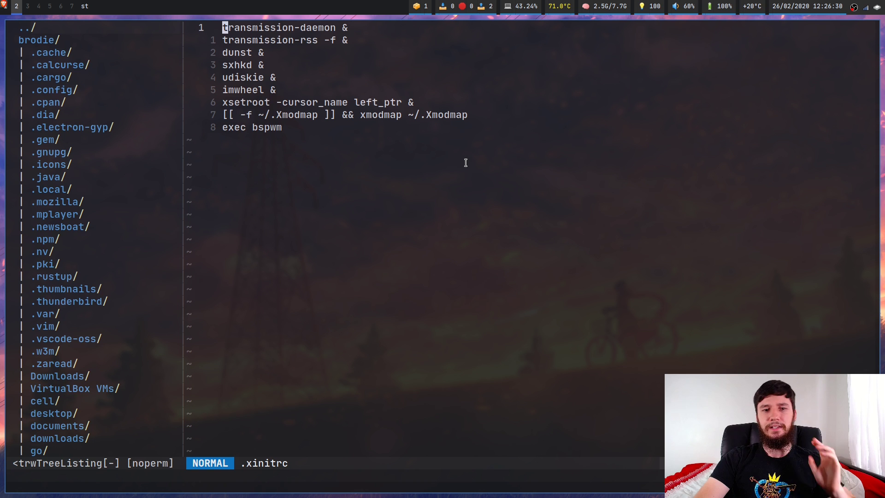
# Replace dunst with deadd-notificationn-center on the third line of .xinitrc, keeping the trailing &.
pyautogui.press('j')
pyautogui.press('j')
pyautogui.write('cw')
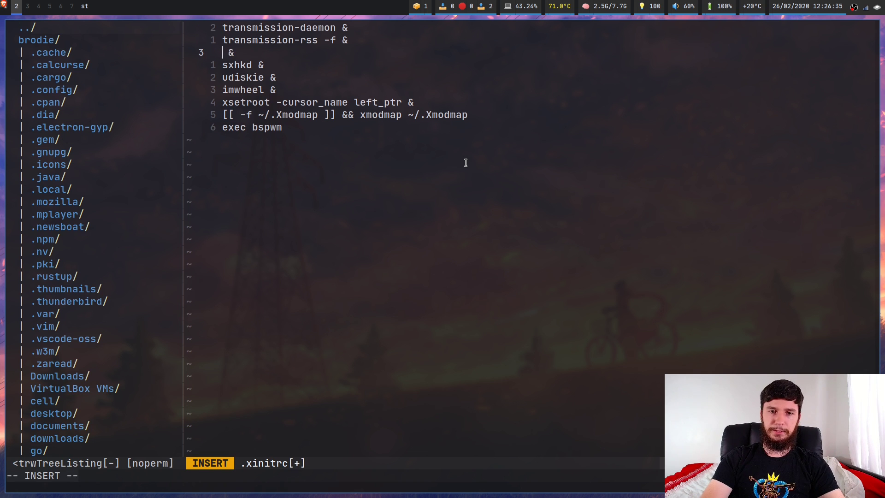
pyautogui.write('deadd- ')
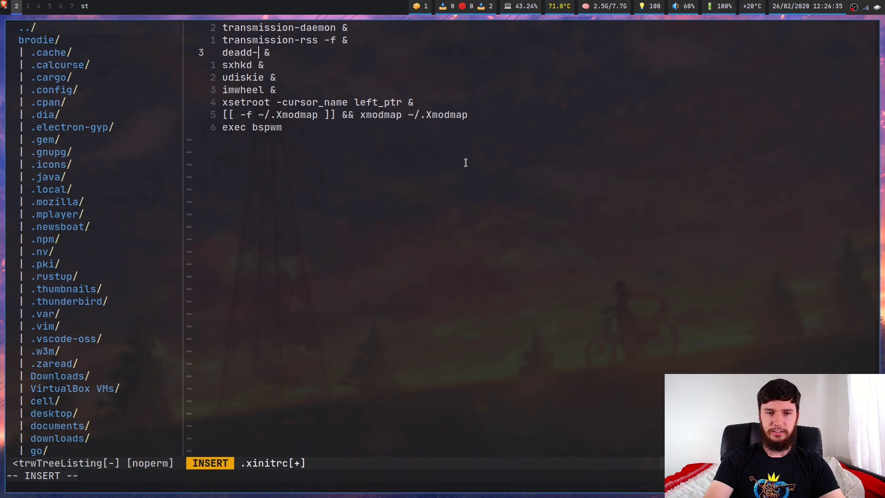
pyautogui.write('notificationn-c')
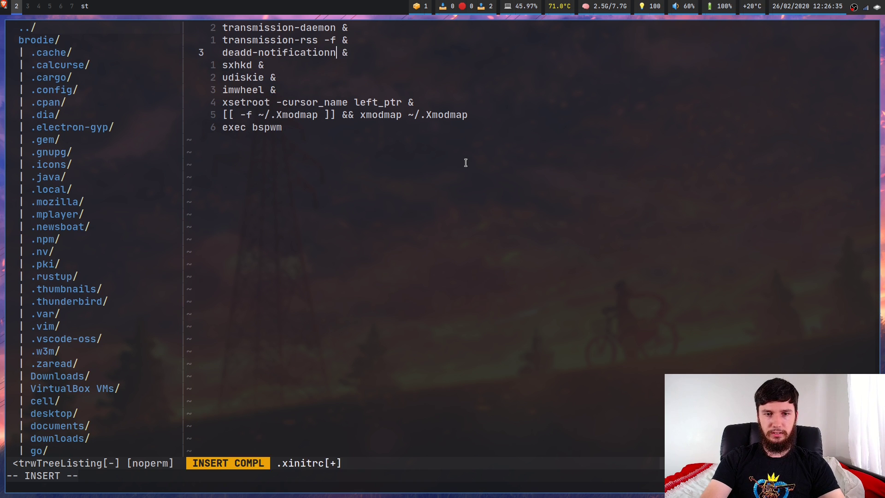
pyautogui.hotkey('ctrl', 'n')
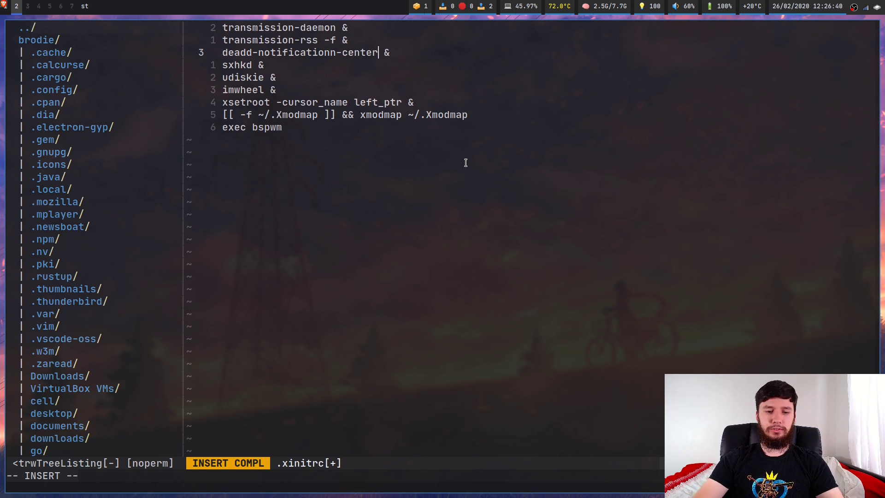
pyautogui.press('Escape')
pyautogui.hotkey('shift', 'a')
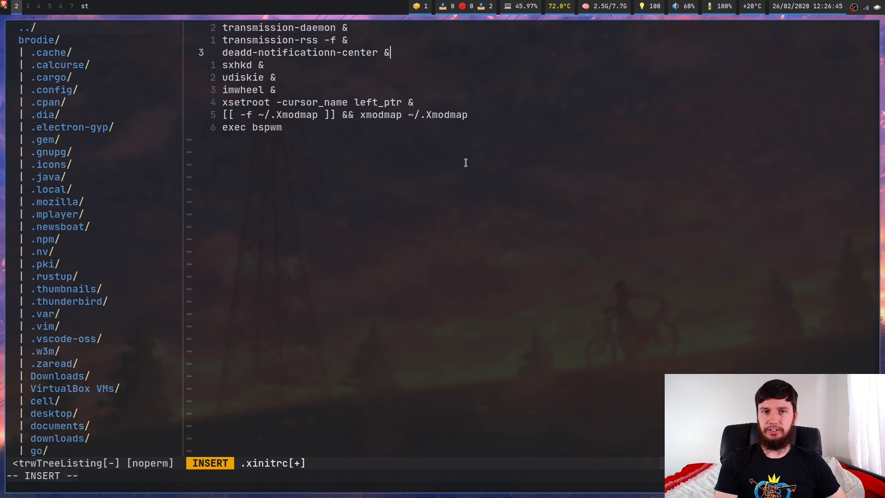
pyautogui.press('Escape')
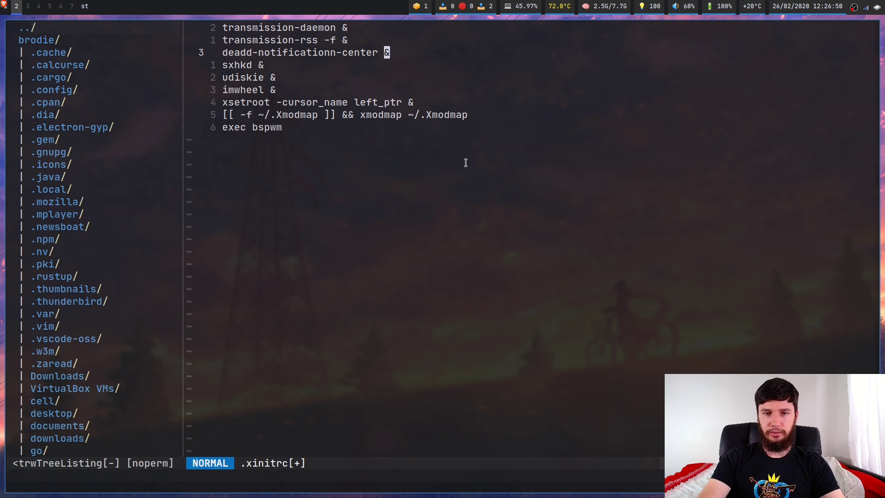
# Undo the replacement of dunst and save .xinitrc.
pyautogui.write('u:w')
pyautogui.press('Return')
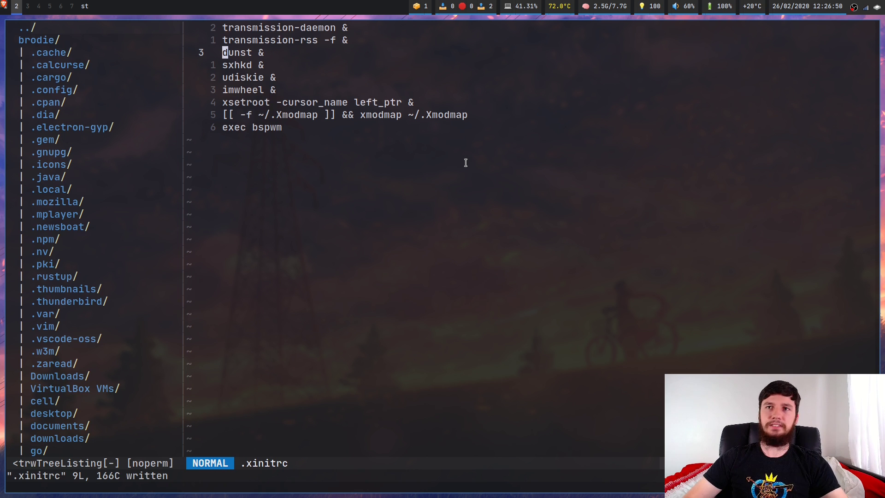